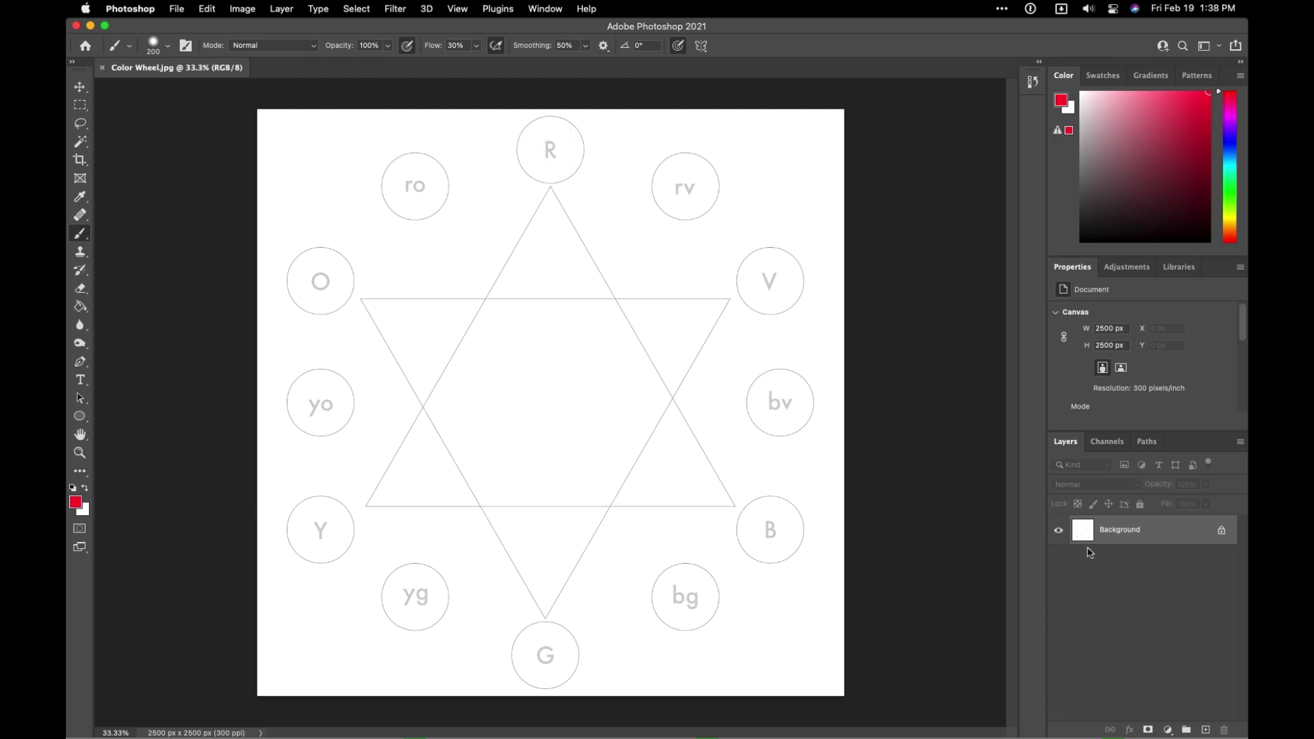
Add a new layer above the Background and name it Paints.
{"action": "left_click", "coordinate": [1205, 730]}
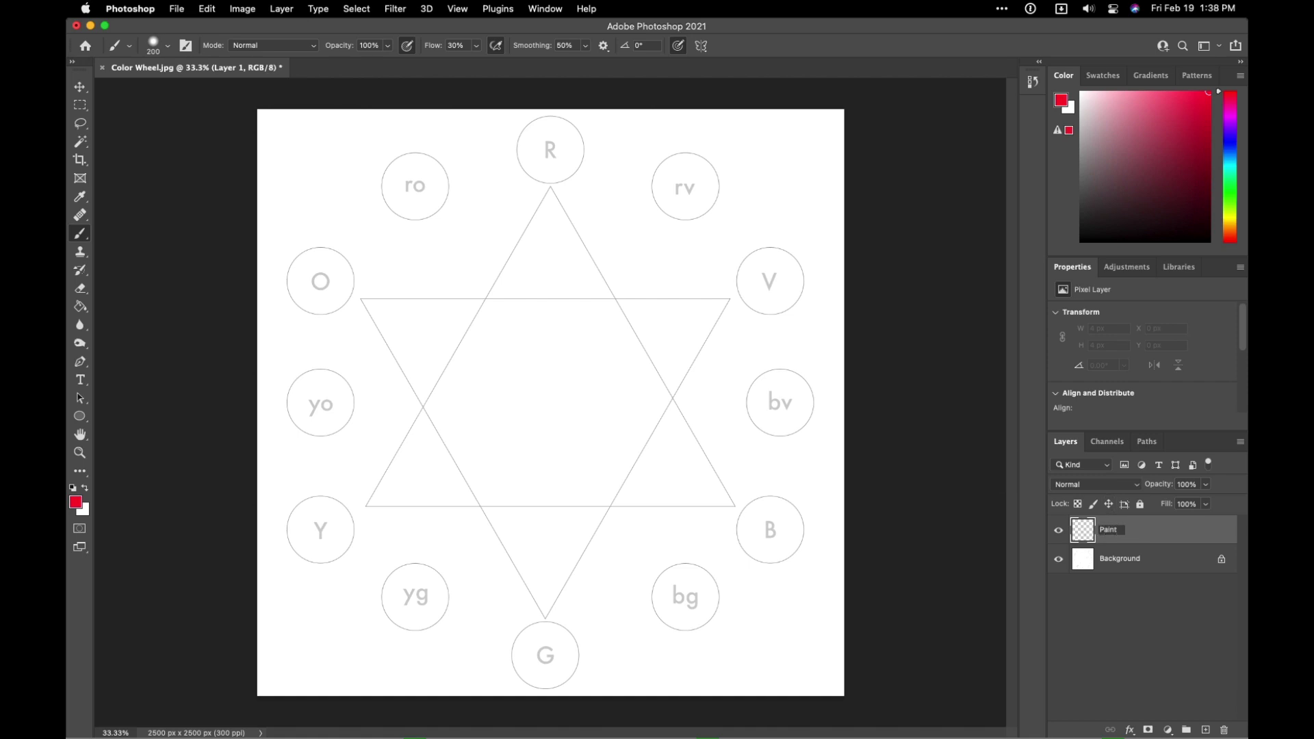
{"action": "type", "text": "s"}
{"action": "key", "text": "Return"}
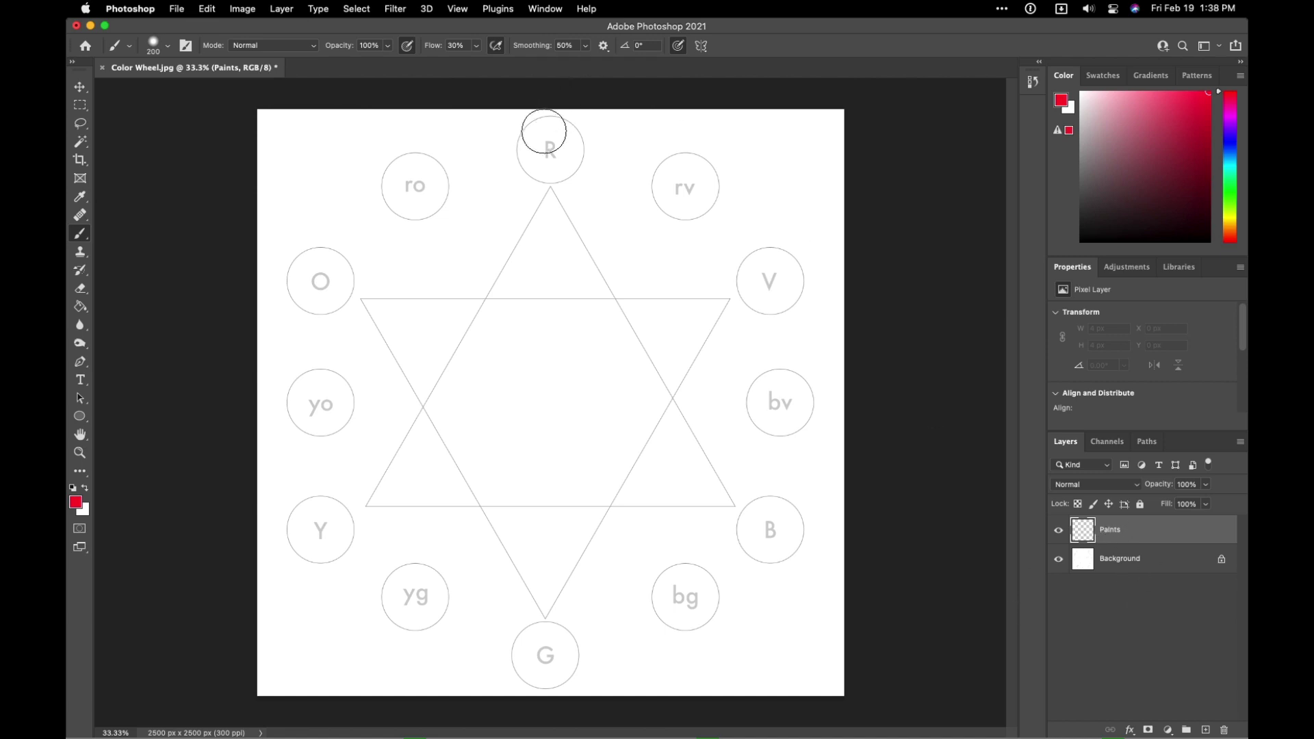
Paint the R circle red and the Y circle pure yellow with the soft brush on the Paints layer.
{"action": "left_click_drag", "start_coordinate": [549, 152], "coordinate": [548, 149]}
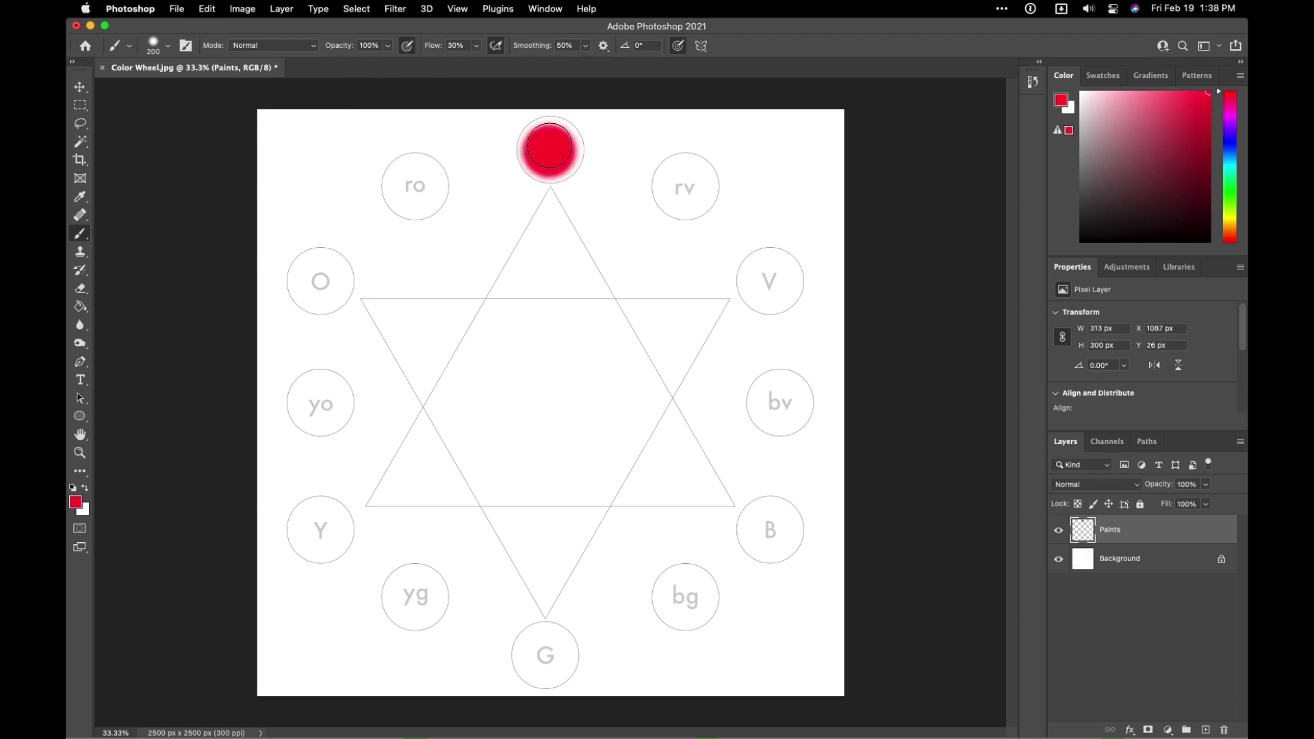
{"action": "left_click", "coordinate": [551, 137]}
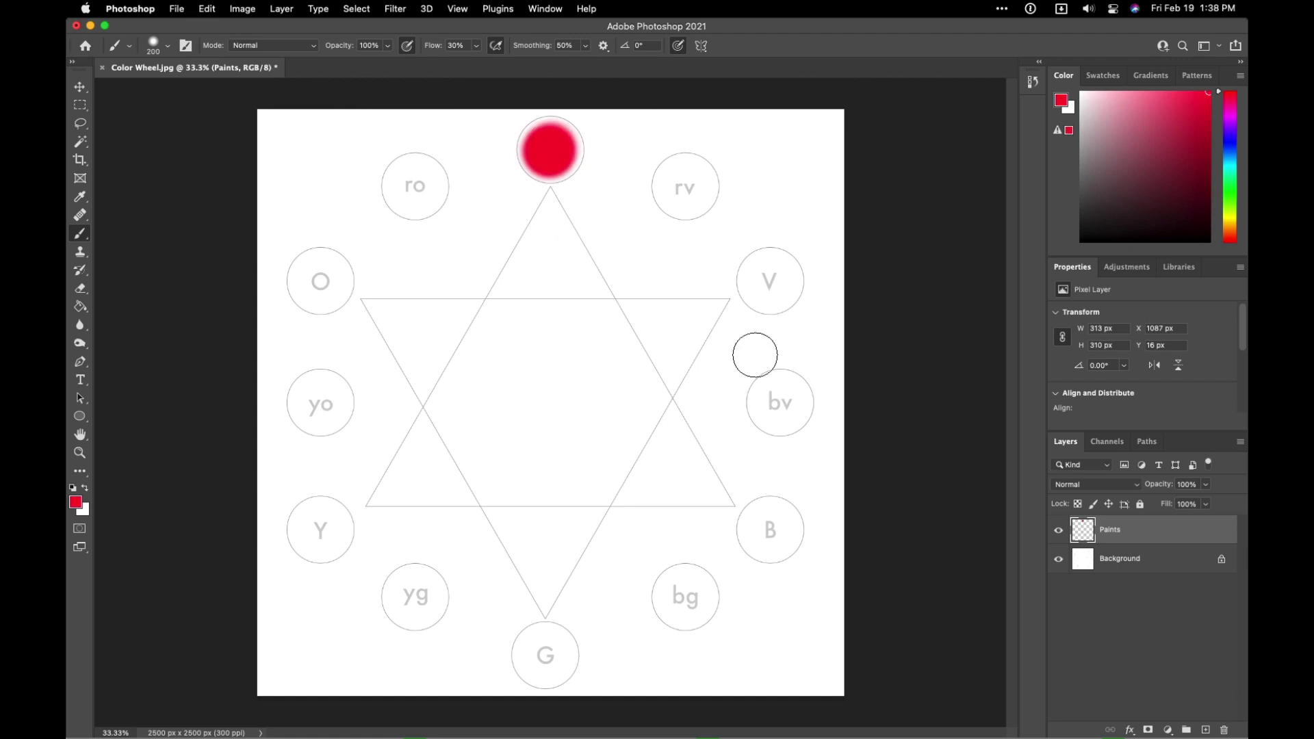
{"action": "left_click", "coordinate": [1228, 214]}
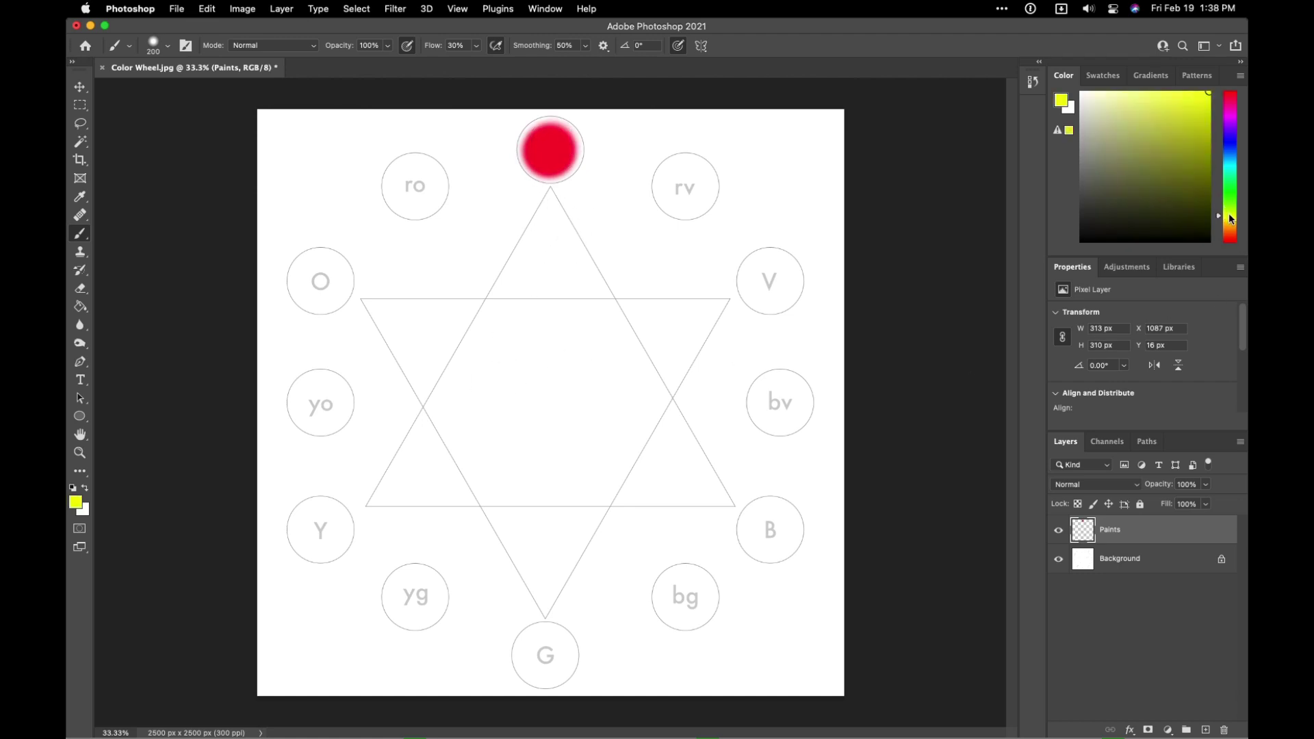
{"action": "left_click", "coordinate": [1229, 215]}
{"action": "left_click", "coordinate": [317, 526]}
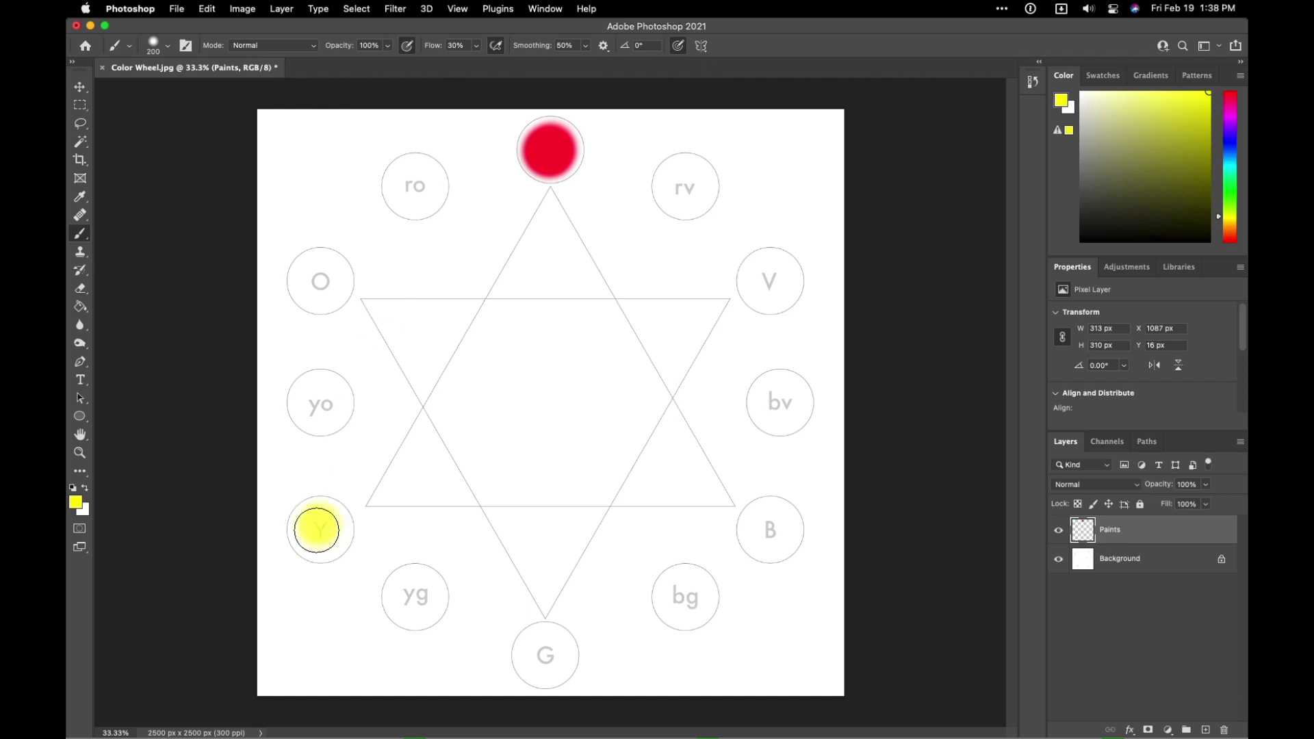
{"action": "mouse_move", "coordinate": [318, 520]}
{"action": "left_mouse_down"}
{"action": "mouse_move", "coordinate": [331, 529]}
{"action": "mouse_move", "coordinate": [316, 525]}
{"action": "mouse_move", "coordinate": [316, 542]}
{"action": "mouse_move", "coordinate": [343, 534]}
{"action": "left_mouse_up"}
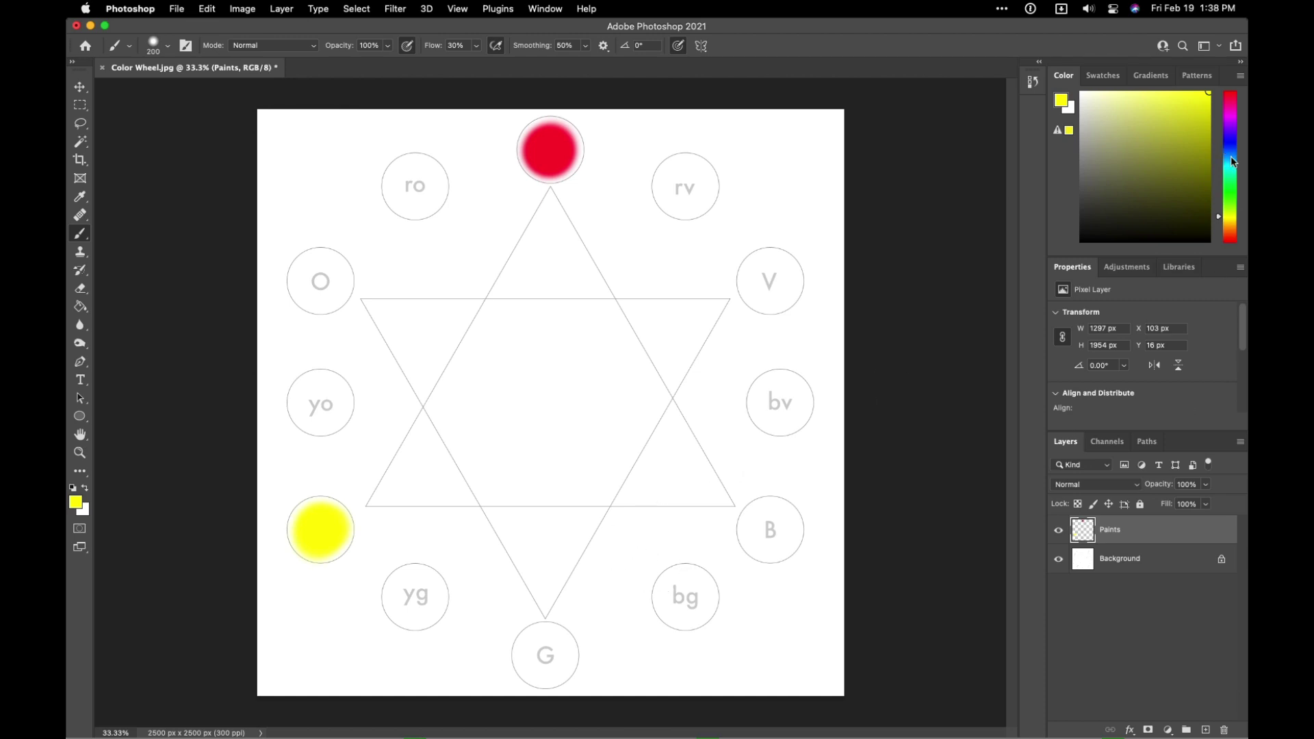
Choose a medium sky blue as the foreground color and fill the B circle with it.
{"action": "left_click_drag", "start_coordinate": [1230, 156], "coordinate": [1231, 163]}
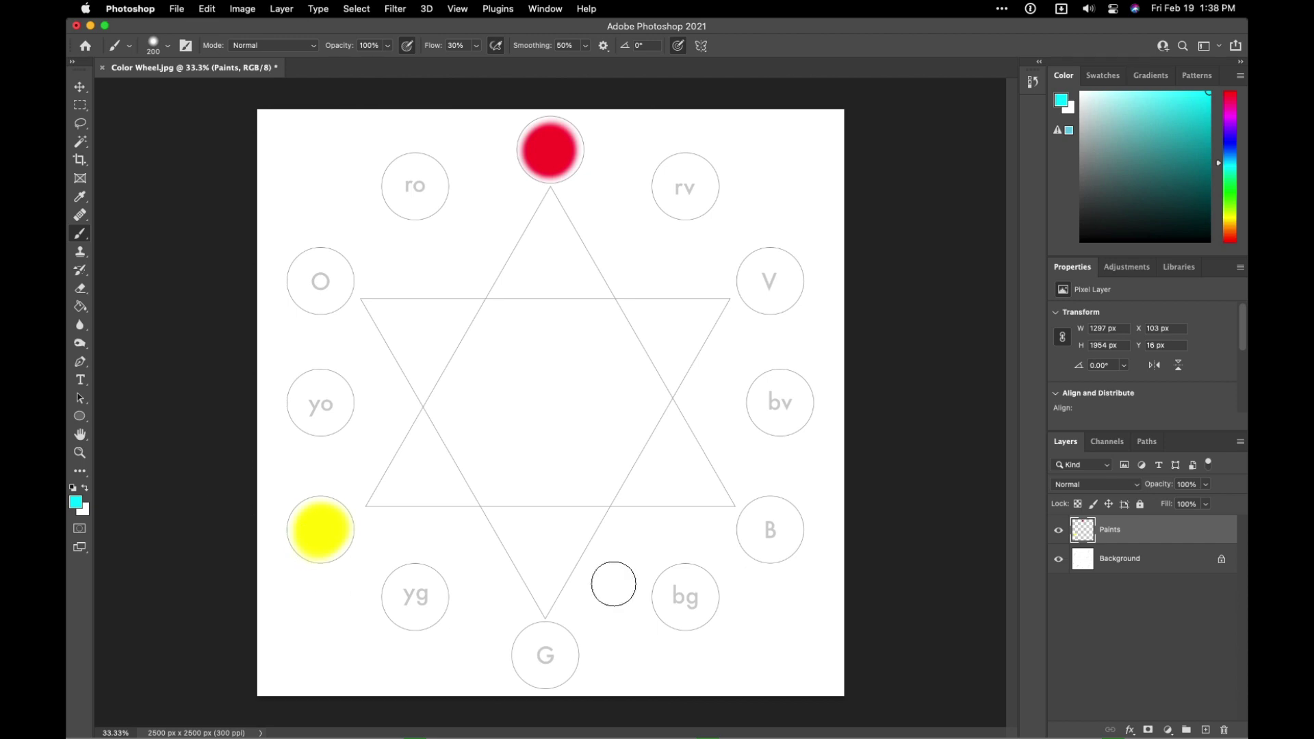
{"action": "left_click_drag", "start_coordinate": [1231, 167], "coordinate": [1230, 149]}
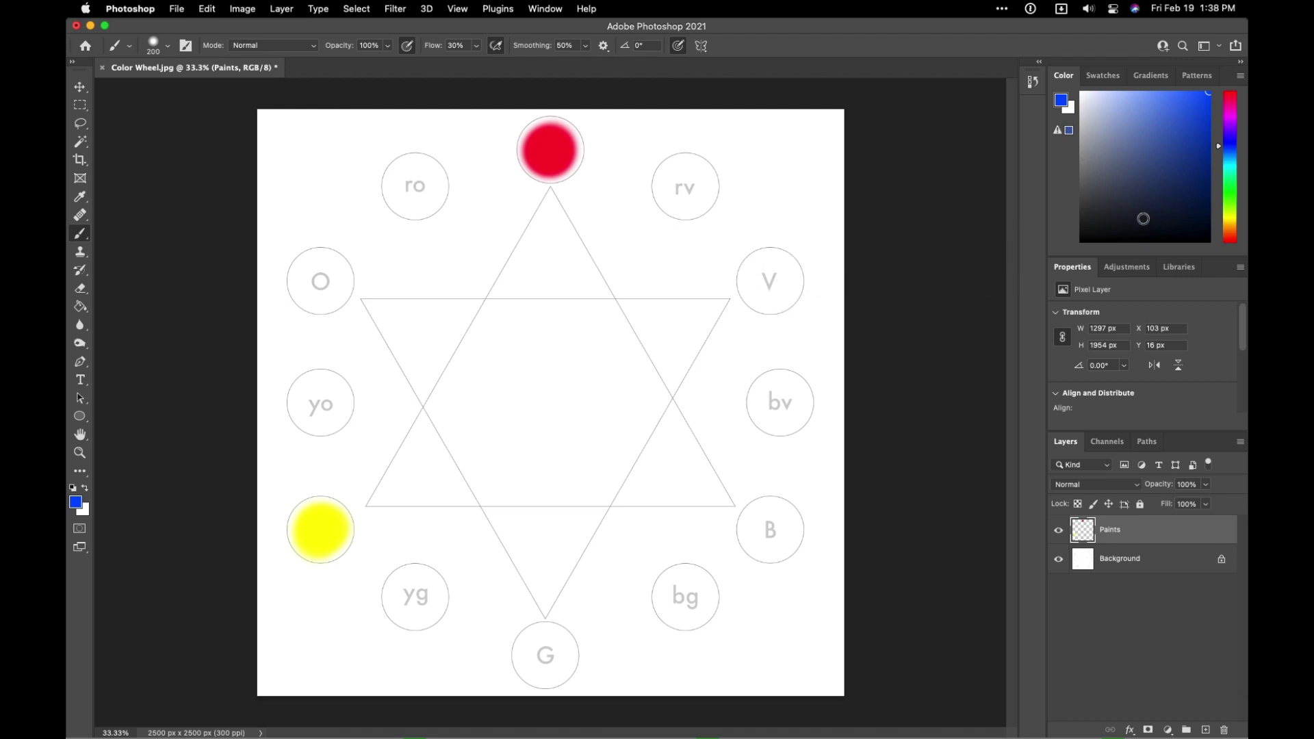
{"action": "left_click_drag", "start_coordinate": [1235, 148], "coordinate": [1235, 152]}
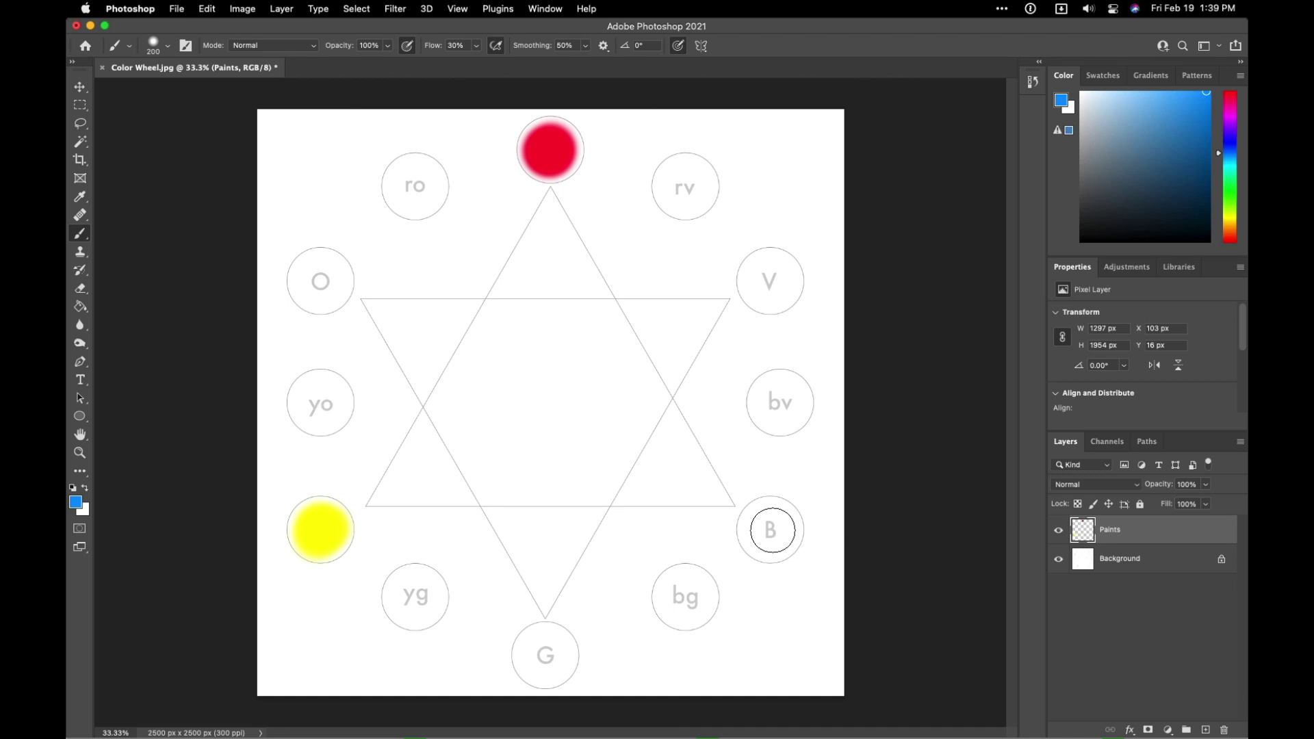
{"action": "mouse_move", "coordinate": [770, 527]}
{"action": "left_mouse_down"}
{"action": "mouse_move", "coordinate": [761, 538]}
{"action": "mouse_move", "coordinate": [781, 545]}
{"action": "mouse_move", "coordinate": [756, 526]}
{"action": "mouse_move", "coordinate": [782, 522]}
{"action": "mouse_move", "coordinate": [753, 530]}
{"action": "left_mouse_up"}
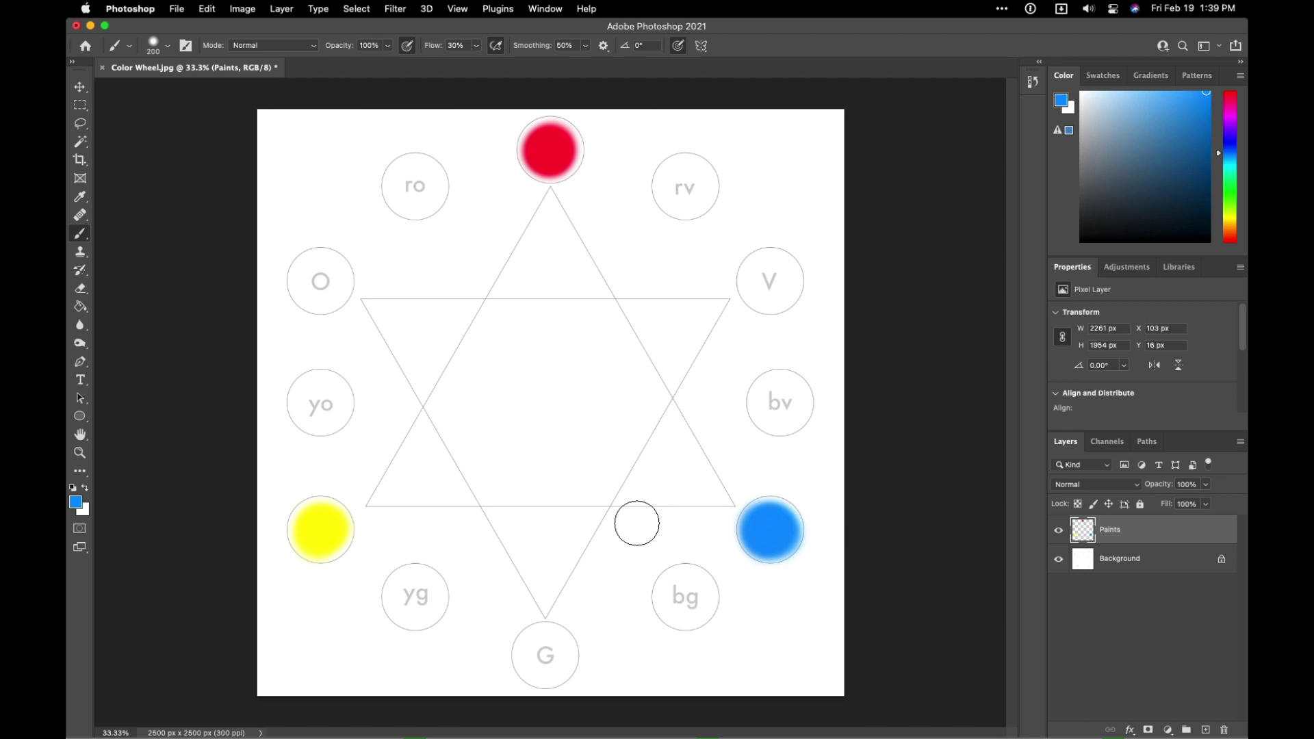
Paint the O circle with red sampled from the R circle, then lightly overlap its lower edge with yellow sampled from Y.
{"action": "key", "text": "alt"}
{"action": "key", "text": "alt"}
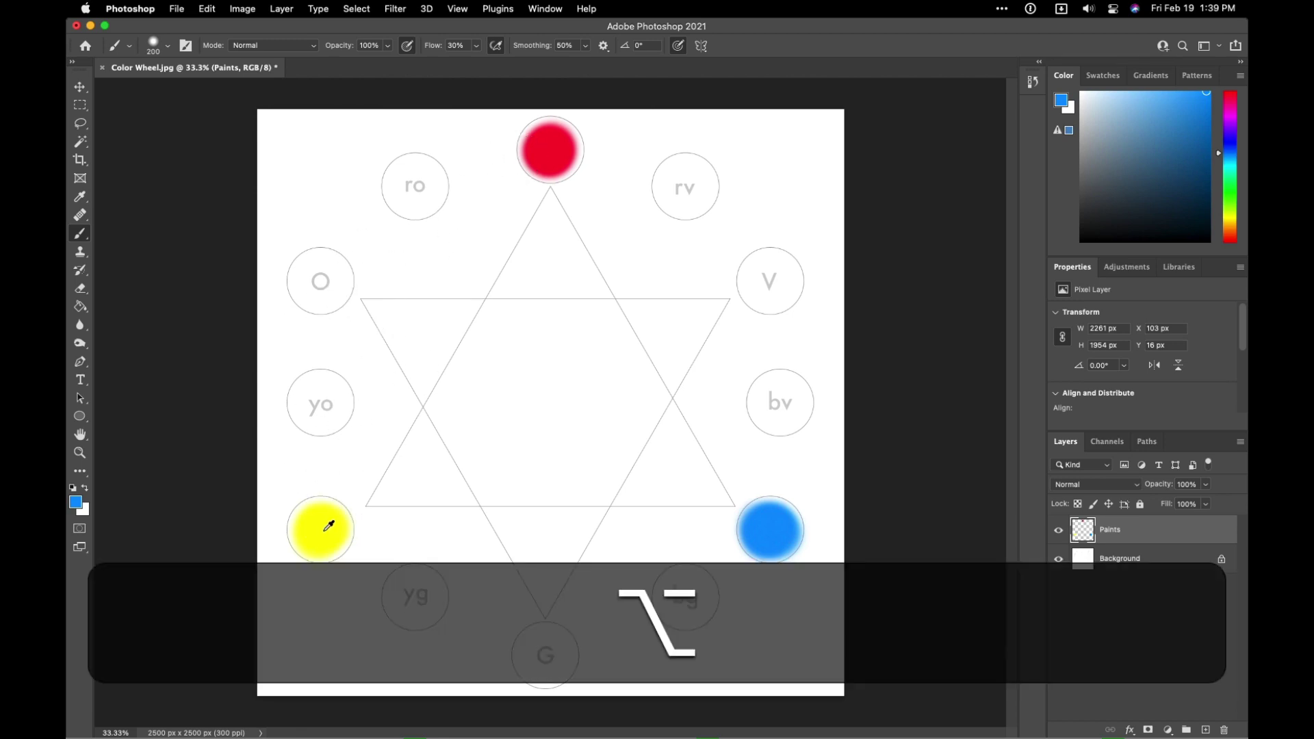
{"action": "left_click", "coordinate": [549, 145], "text": "alt"}
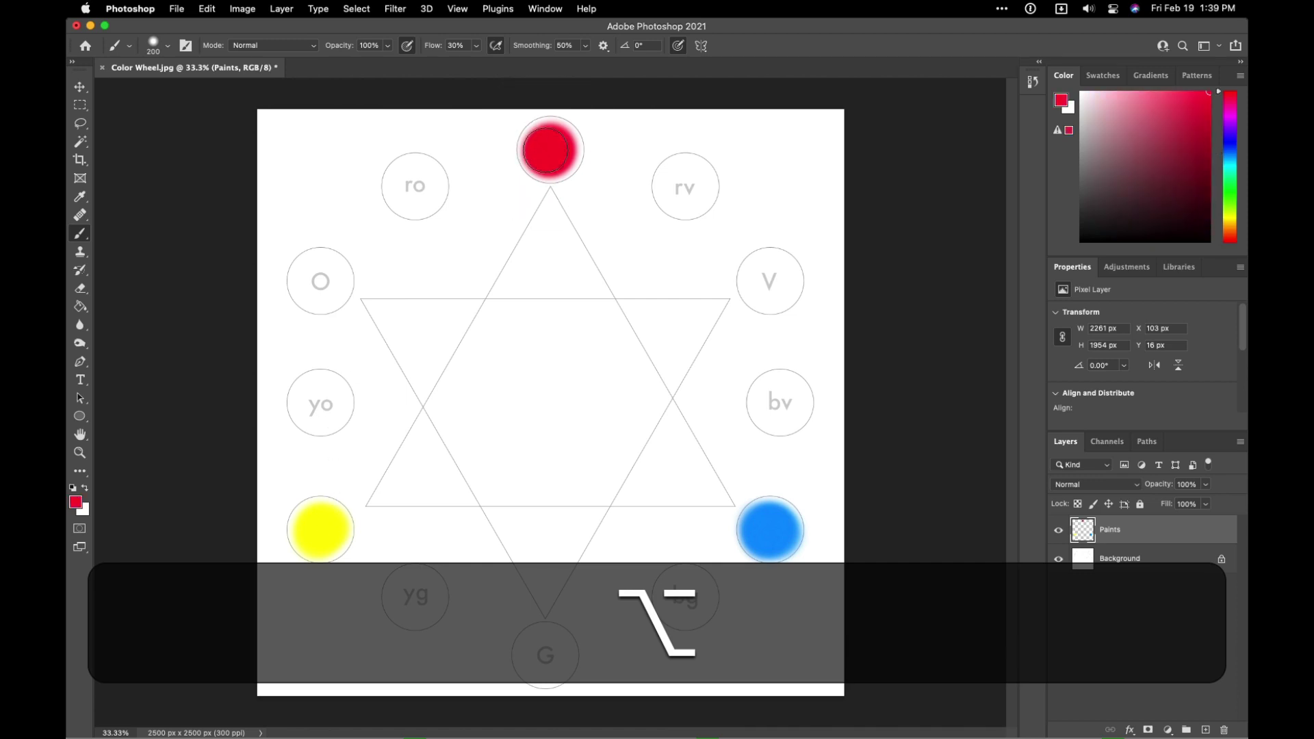
{"action": "left_click_drag", "start_coordinate": [317, 285], "coordinate": [328, 286]}
{"action": "key", "text": "alt"}
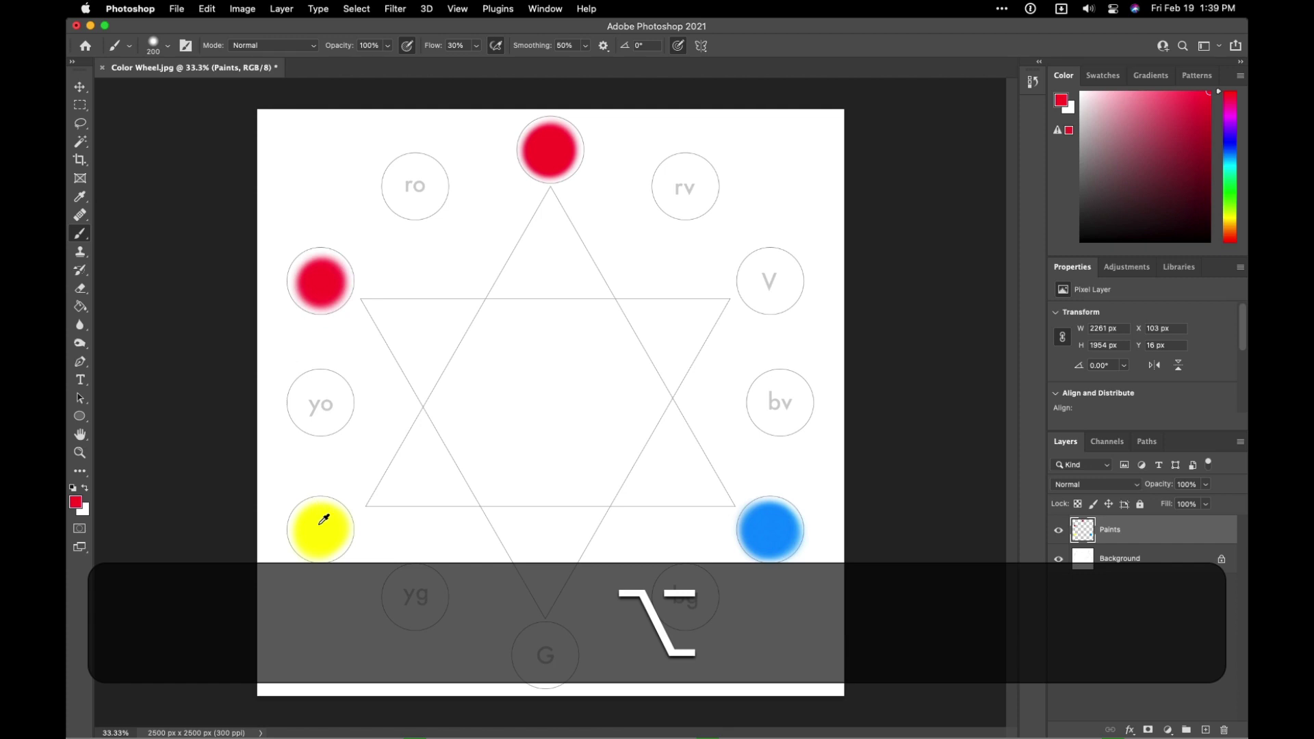
{"action": "left_click", "coordinate": [324, 520], "text": "alt"}
{"action": "mouse_move", "coordinate": [343, 302]}
{"action": "left_mouse_down"}
{"action": "mouse_move", "coordinate": [308, 326]}
{"action": "mouse_move", "coordinate": [319, 340]}
{"action": "mouse_move", "coordinate": [339, 310]}
{"action": "left_mouse_up"}
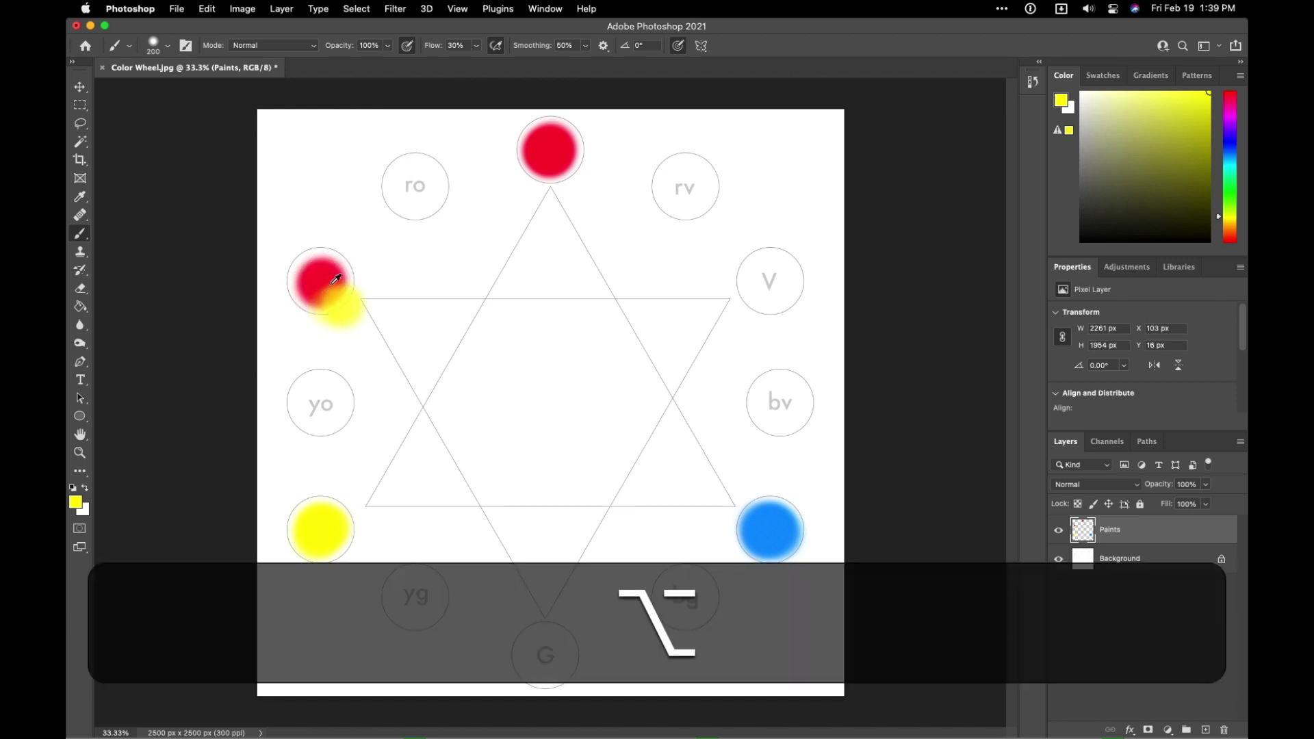
Fill the O circle with orange sampled from the red-yellow overlap and erase the yellow spilling outside it.
{"action": "left_click_drag", "start_coordinate": [334, 277], "coordinate": [330, 285]}
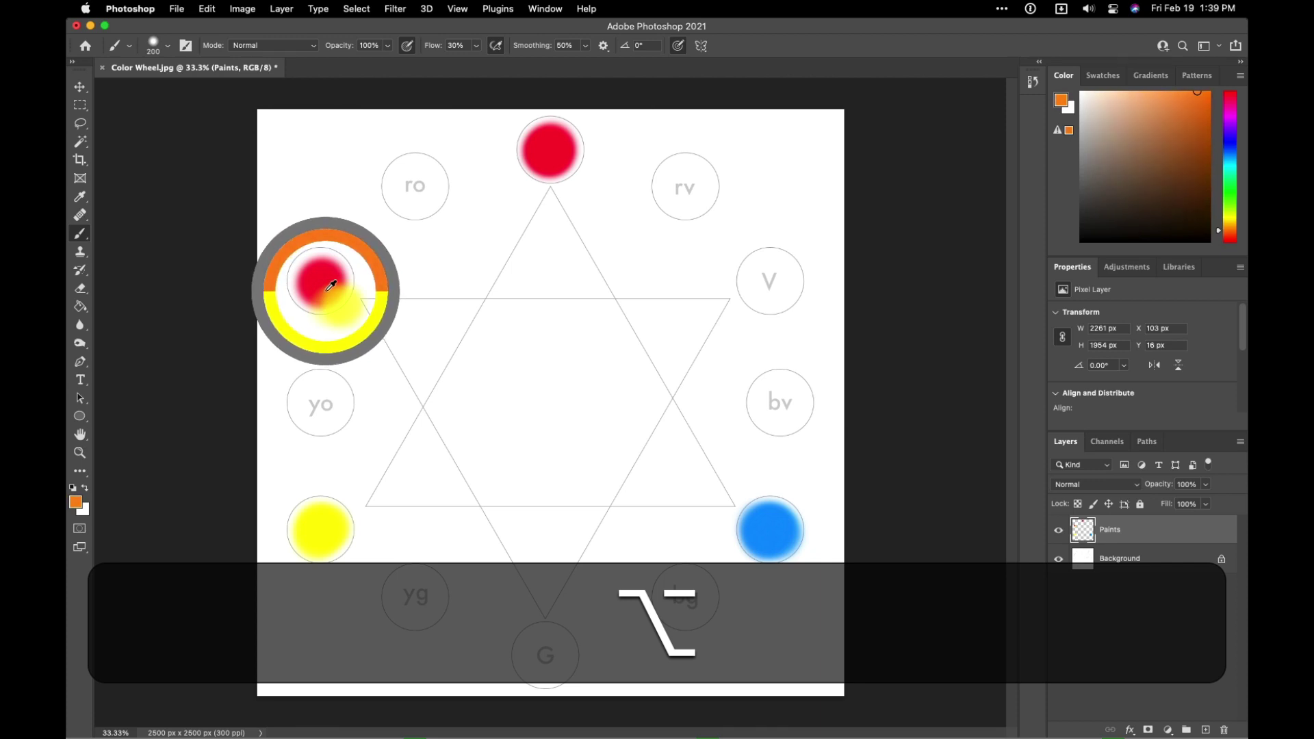
{"action": "mouse_move", "coordinate": [331, 285]}
{"action": "left_mouse_down"}
{"action": "mouse_move", "coordinate": [292, 289]}
{"action": "mouse_move", "coordinate": [331, 284]}
{"action": "left_mouse_up"}
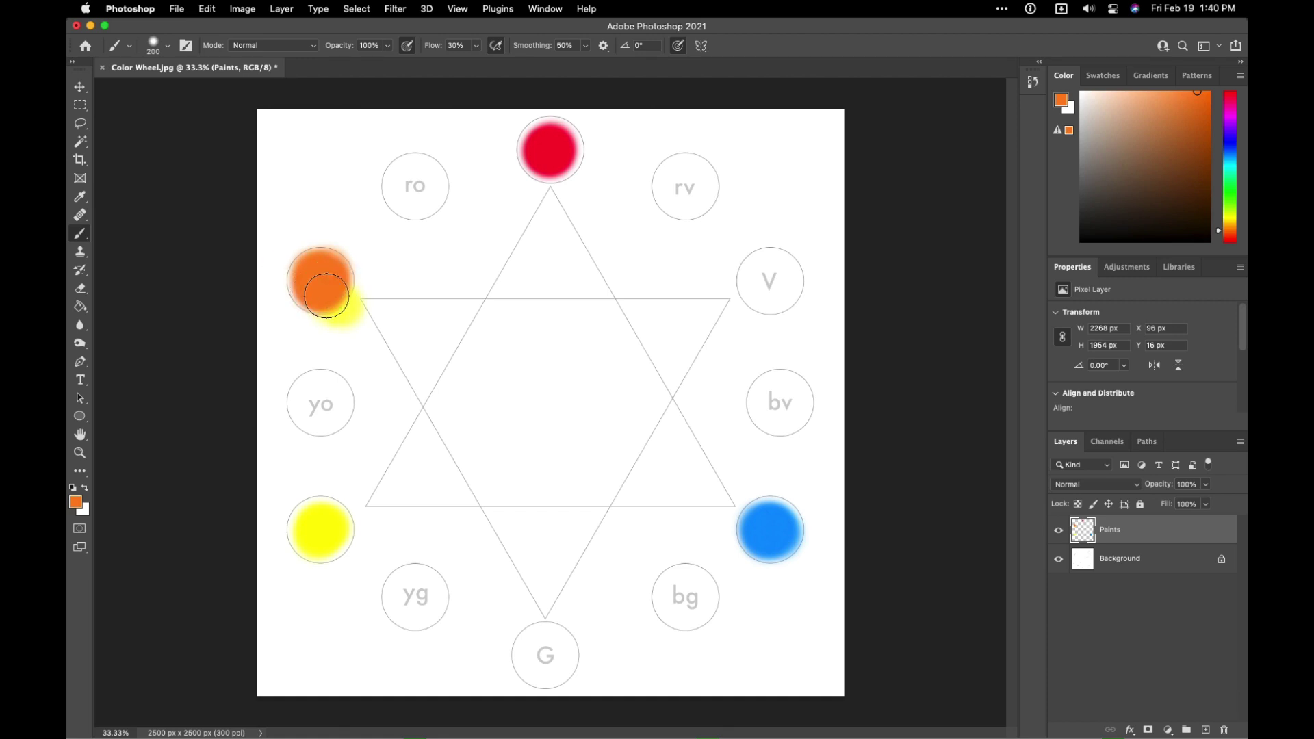
{"action": "key", "text": "e"}
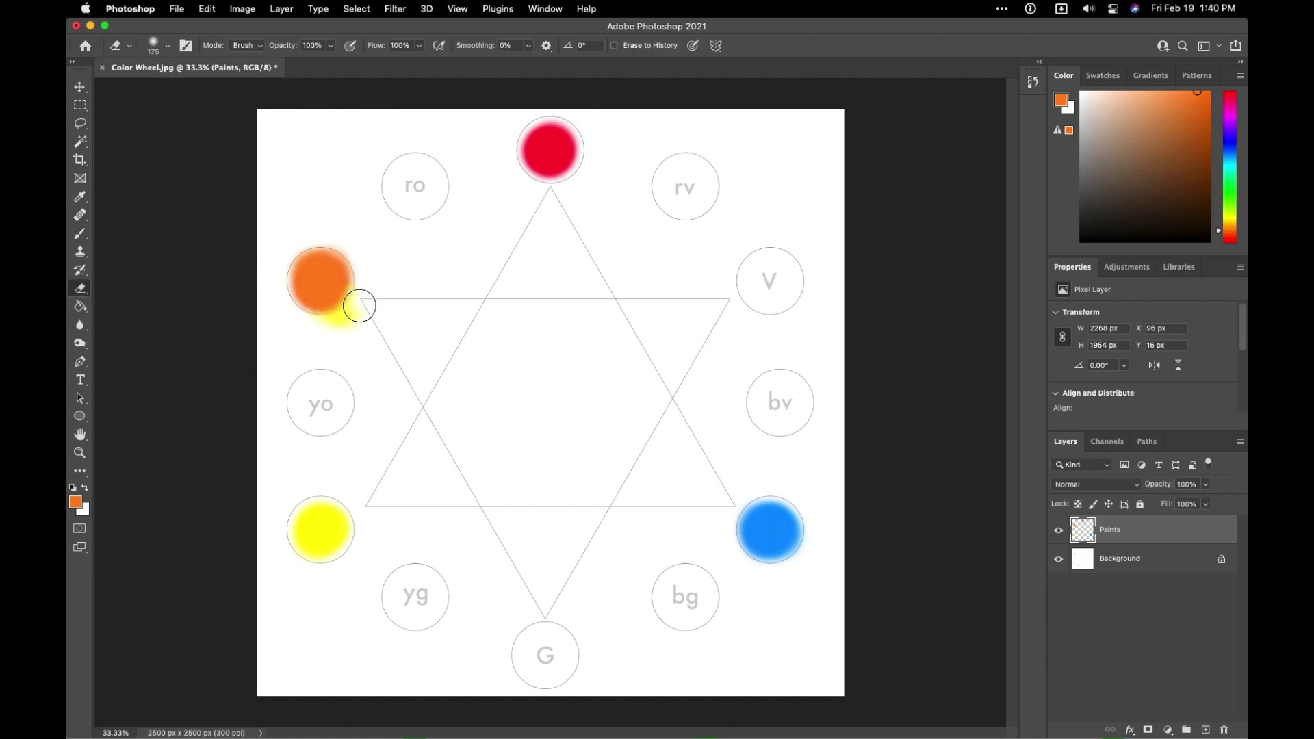
{"action": "mouse_move", "coordinate": [358, 302]}
{"action": "left_mouse_down"}
{"action": "mouse_move", "coordinate": [330, 332]}
{"action": "mouse_move", "coordinate": [293, 329]}
{"action": "left_mouse_up"}
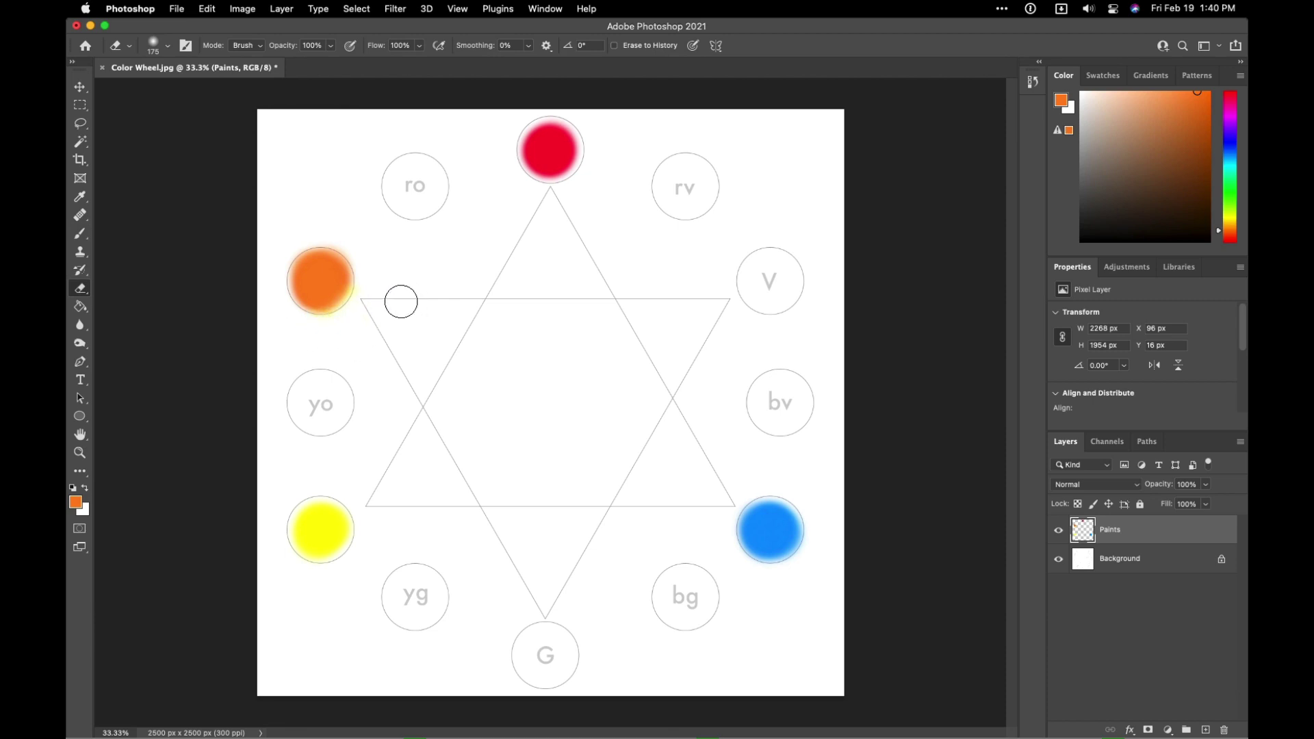
Brush sampled blue and yellow into the G circle, then fill it with green sampled from their overlap.
{"action": "key", "text": "b"}
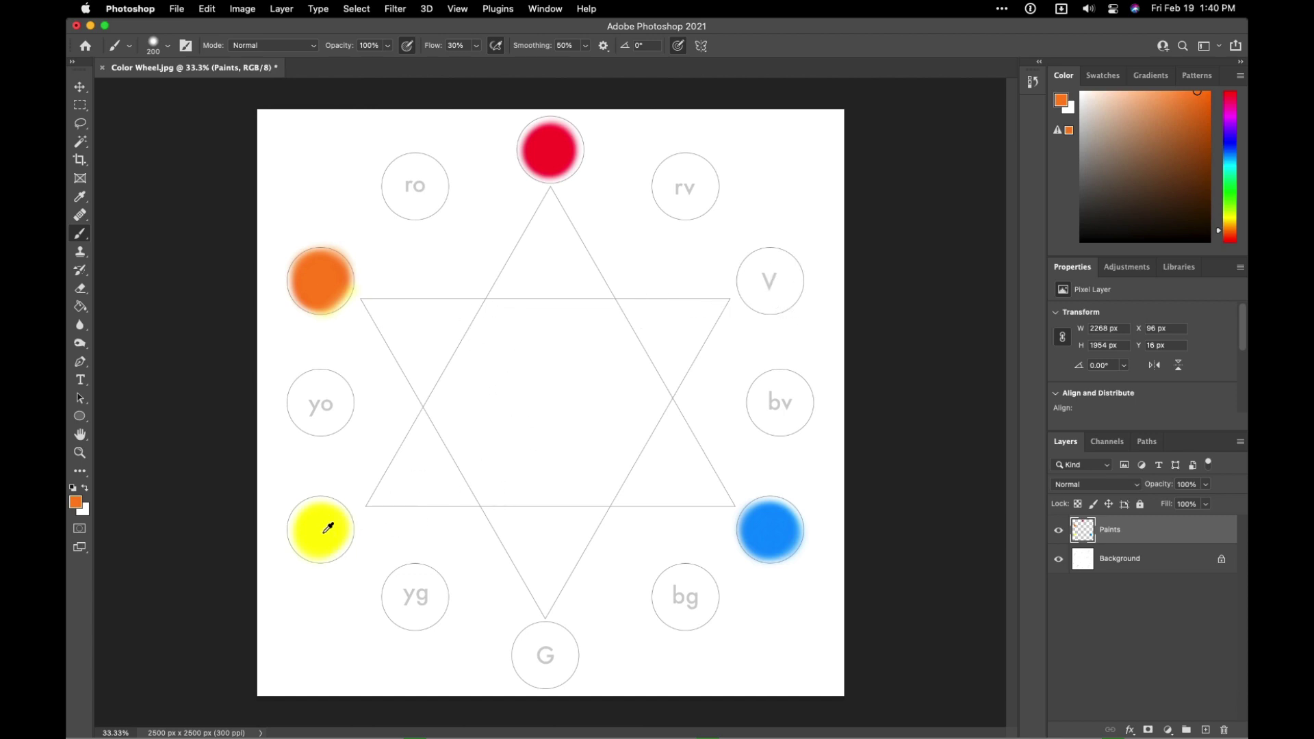
{"action": "left_click", "coordinate": [768, 526], "text": "alt"}
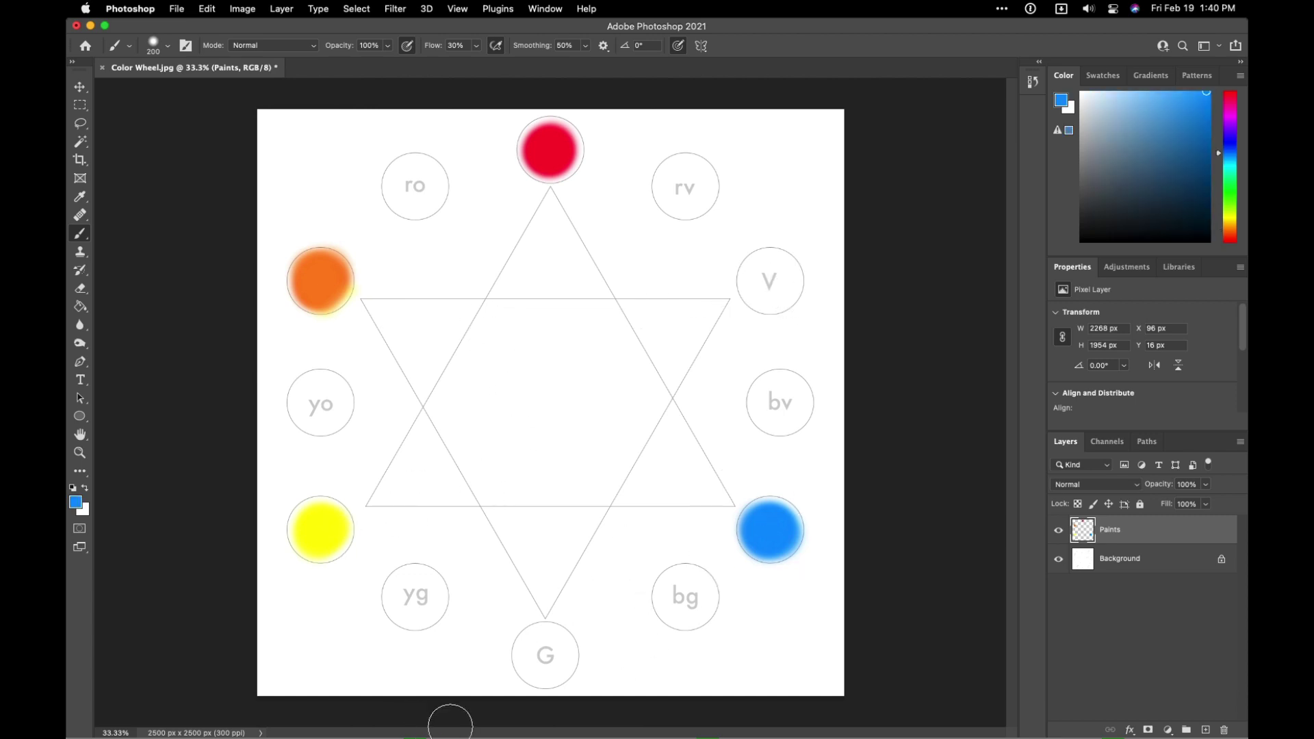
{"action": "mouse_move", "coordinate": [540, 649]}
{"action": "left_mouse_down"}
{"action": "mouse_move", "coordinate": [320, 564]}
{"action": "mouse_move", "coordinate": [553, 650]}
{"action": "left_mouse_up"}
{"action": "left_click", "coordinate": [310, 539], "text": "alt"}
{"action": "left_click", "coordinate": [547, 647], "text": "alt"}
{"action": "left_click", "coordinate": [555, 654], "text": "alt"}
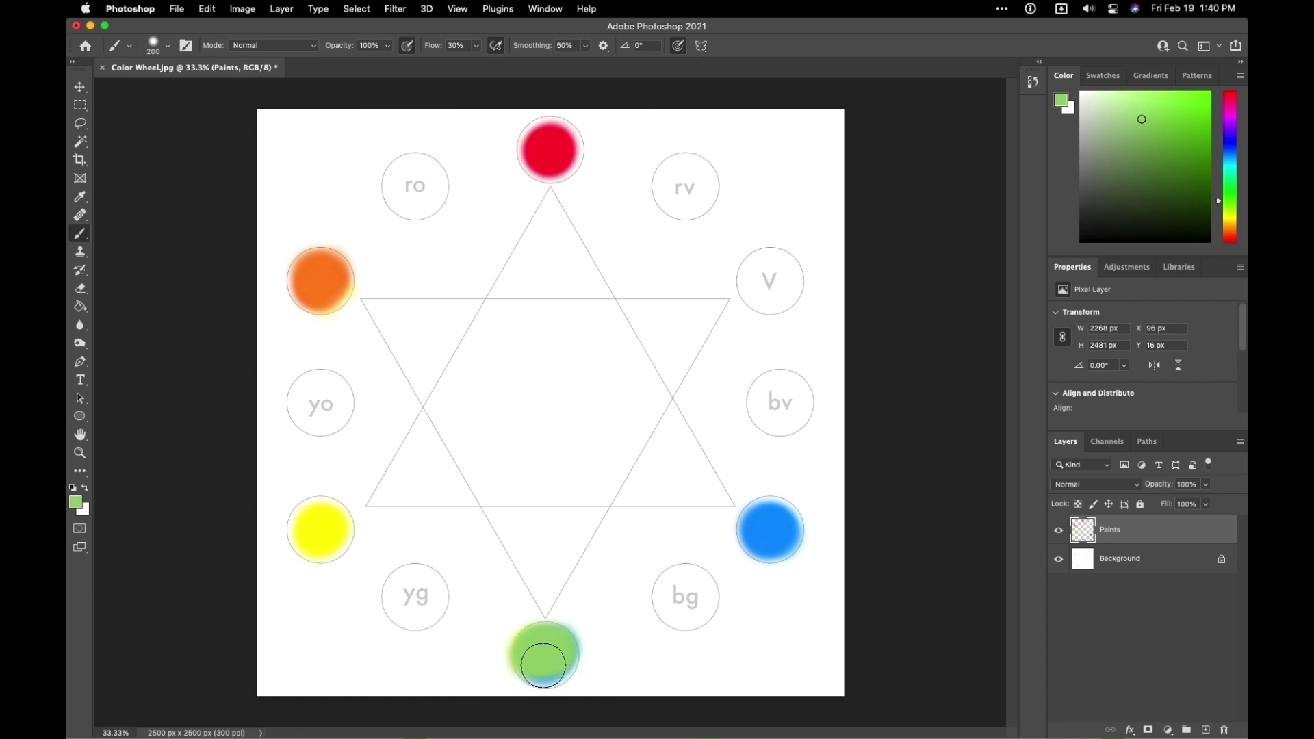
{"action": "mouse_move", "coordinate": [551, 672]}
{"action": "left_mouse_down", "text": "alt"}
{"action": "mouse_move", "coordinate": [542, 639]}
{"action": "mouse_move", "coordinate": [545, 659]}
{"action": "left_mouse_up", "text": "alt"}
{"action": "left_click_drag", "start_coordinate": [1191, 98], "coordinate": [1223, 76]}
Paint the V circle with blue sampled from the B circle and overlap it with red sampled from R.
{"action": "left_click", "coordinate": [565, 149], "text": "alt"}
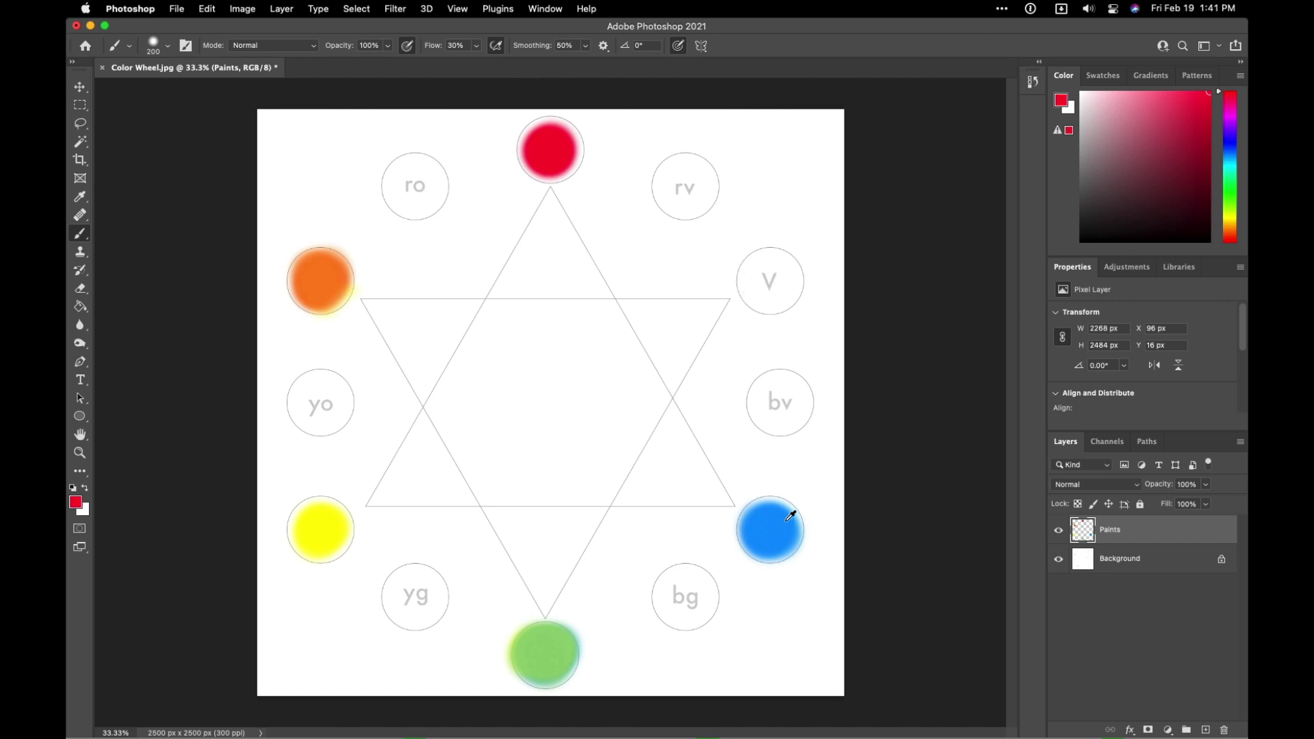
{"action": "left_click", "coordinate": [790, 515], "text": "alt"}
{"action": "mouse_move", "coordinate": [797, 284]}
{"action": "left_mouse_down"}
{"action": "mouse_move", "coordinate": [754, 298]}
{"action": "mouse_move", "coordinate": [786, 282]}
{"action": "left_mouse_up"}
{"action": "left_click", "coordinate": [556, 141], "text": "alt"}
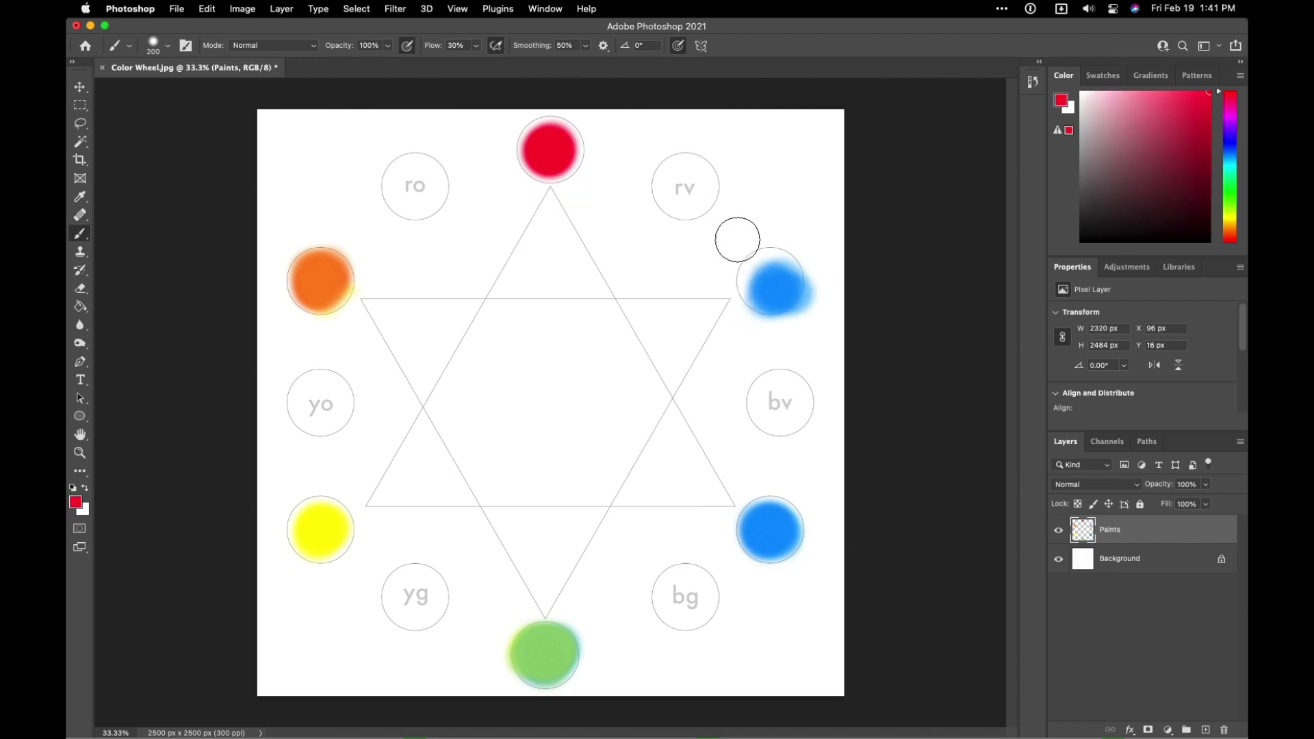
{"action": "mouse_move", "coordinate": [737, 237]}
{"action": "left_mouse_down"}
{"action": "mouse_move", "coordinate": [736, 273]}
{"action": "mouse_move", "coordinate": [768, 277]}
{"action": "left_mouse_up"}
Fill the V circle with violet sampled from the red-blue overlap and erase the paint spilling past its outline.
{"action": "left_click", "coordinate": [767, 281], "text": "alt"}
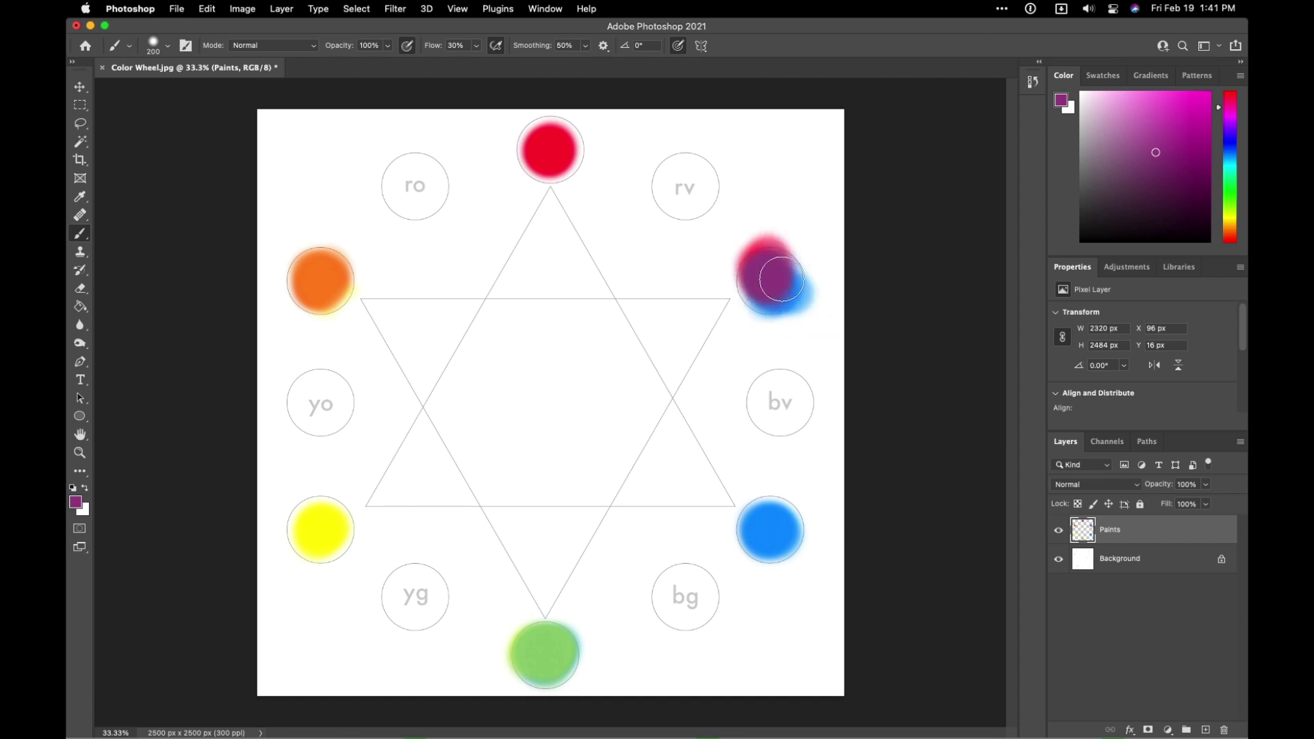
{"action": "left_click_drag", "start_coordinate": [775, 289], "coordinate": [777, 287]}
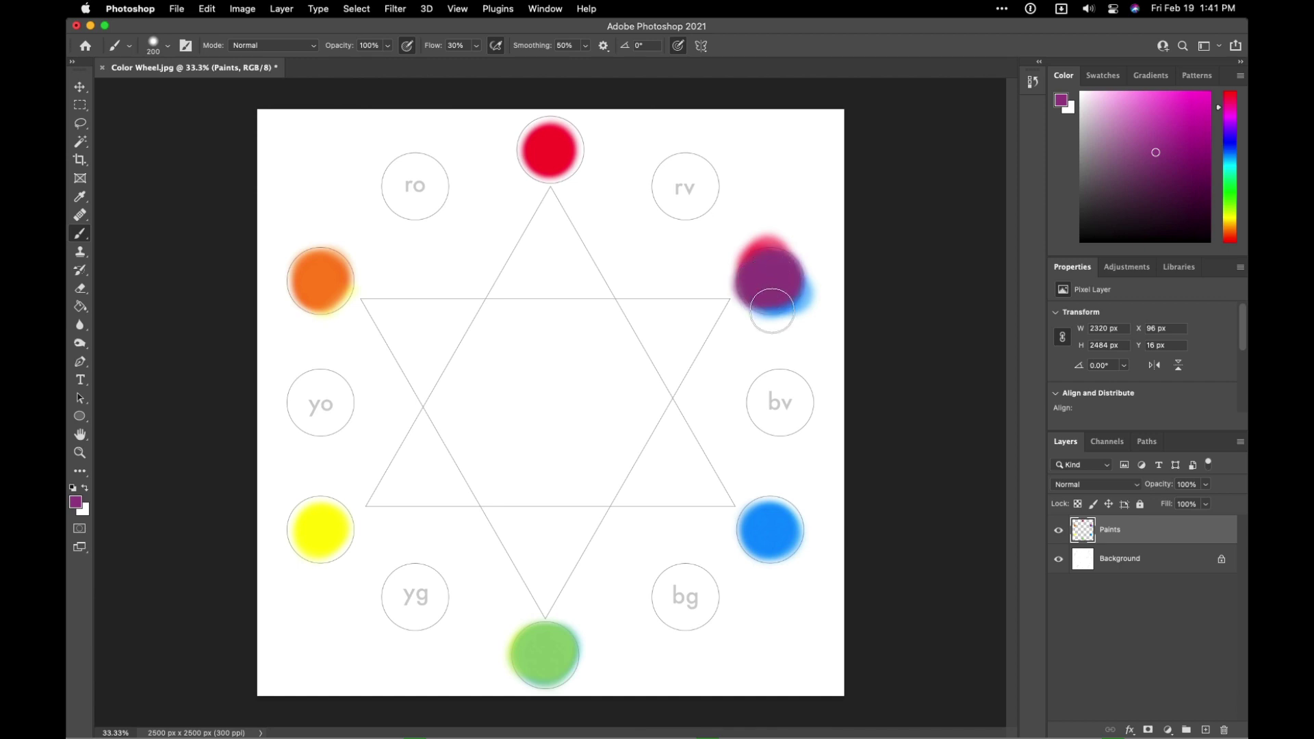
{"action": "key", "text": "e"}
{"action": "mouse_move", "coordinate": [797, 301]}
{"action": "left_mouse_down"}
{"action": "mouse_move", "coordinate": [781, 332]}
{"action": "mouse_move", "coordinate": [749, 327]}
{"action": "mouse_move", "coordinate": [823, 302]}
{"action": "mouse_move", "coordinate": [809, 242]}
{"action": "mouse_move", "coordinate": [761, 226]}
{"action": "mouse_move", "coordinate": [729, 248]}
{"action": "mouse_move", "coordinate": [774, 229]}
{"action": "left_mouse_up"}
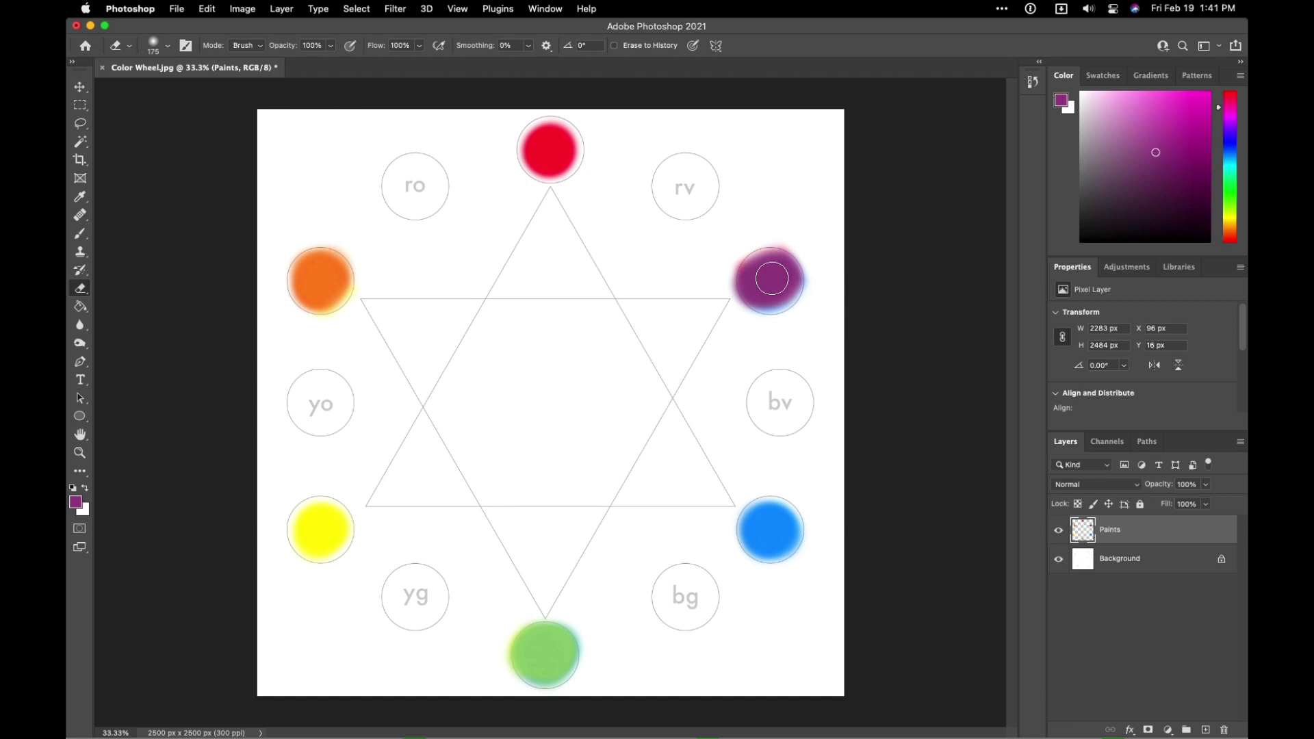
Mix violet sampled from V with red sampled from R in the rv circle and fill it with the resulting red-violet.
{"action": "key", "text": "b"}
{"action": "left_click", "coordinate": [774, 274], "text": "alt"}
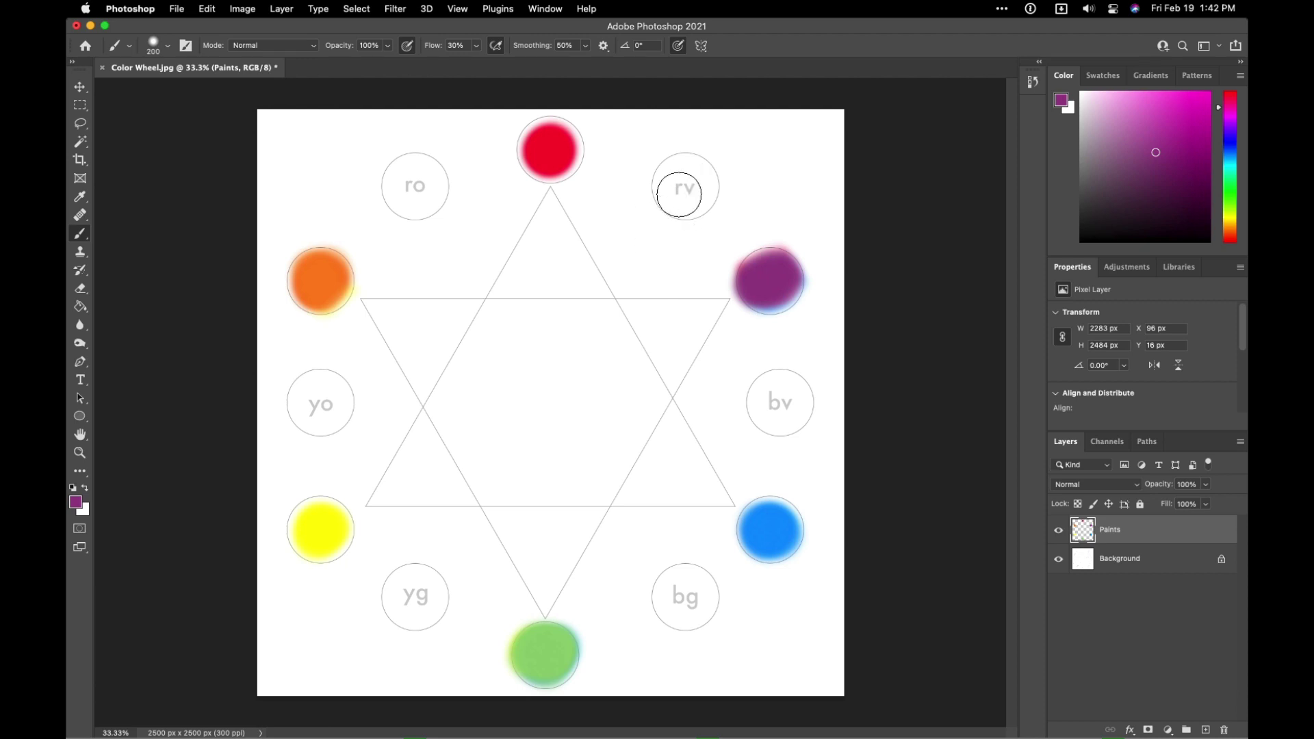
{"action": "mouse_move", "coordinate": [679, 195]}
{"action": "left_mouse_down"}
{"action": "mouse_move", "coordinate": [551, 152]}
{"action": "mouse_move", "coordinate": [660, 168]}
{"action": "mouse_move", "coordinate": [689, 202]}
{"action": "mouse_move", "coordinate": [679, 173]}
{"action": "mouse_move", "coordinate": [688, 194]}
{"action": "mouse_move", "coordinate": [693, 172]}
{"action": "mouse_move", "coordinate": [678, 185]}
{"action": "mouse_move", "coordinate": [690, 193]}
{"action": "mouse_move", "coordinate": [692, 169]}
{"action": "mouse_move", "coordinate": [668, 185]}
{"action": "mouse_move", "coordinate": [678, 206]}
{"action": "mouse_move", "coordinate": [695, 179]}
{"action": "left_mouse_up"}
{"action": "left_click", "coordinate": [550, 150], "text": "alt"}
{"action": "left_click", "coordinate": [766, 266], "text": "alt"}
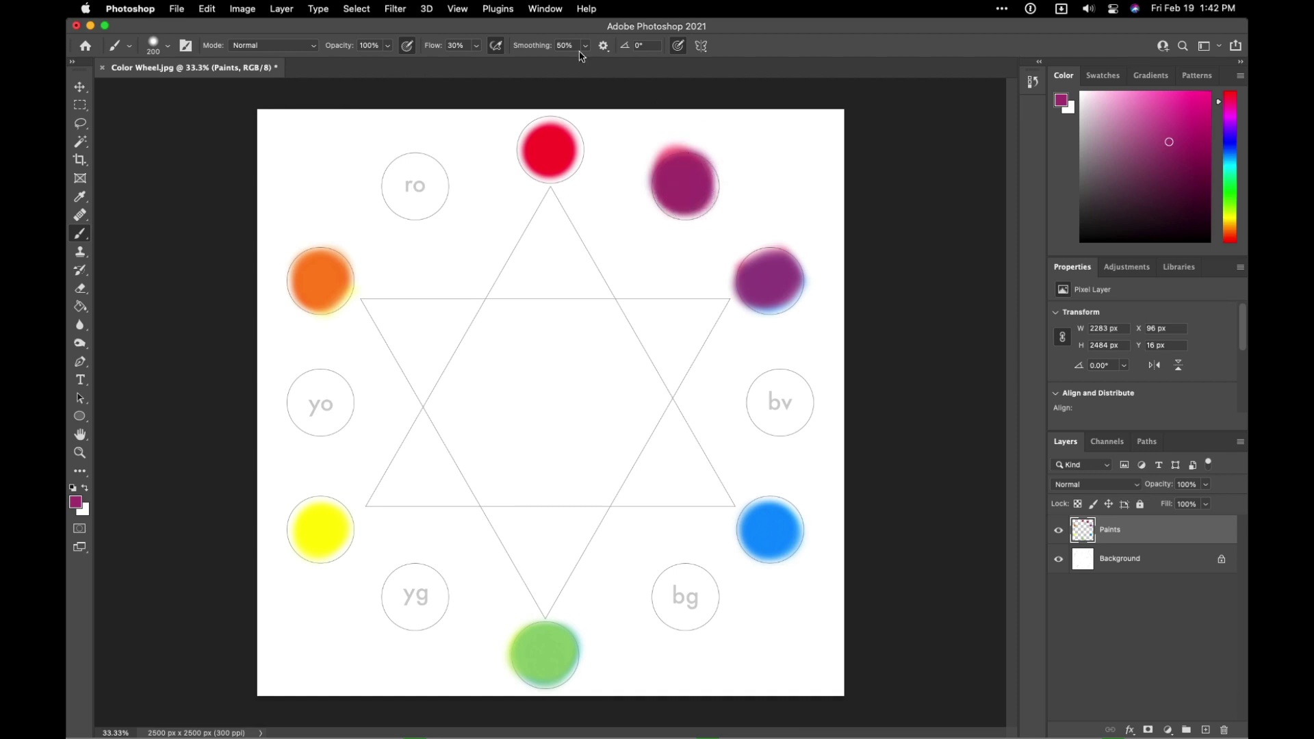
{"action": "left_click", "coordinate": [478, 48]}
{"action": "left_click", "coordinate": [457, 45]}
Blend red from the R circle with orange from the O circle in the ro circle and fill it with the sampled red-orange.
{"action": "left_click", "coordinate": [558, 142], "text": "alt"}
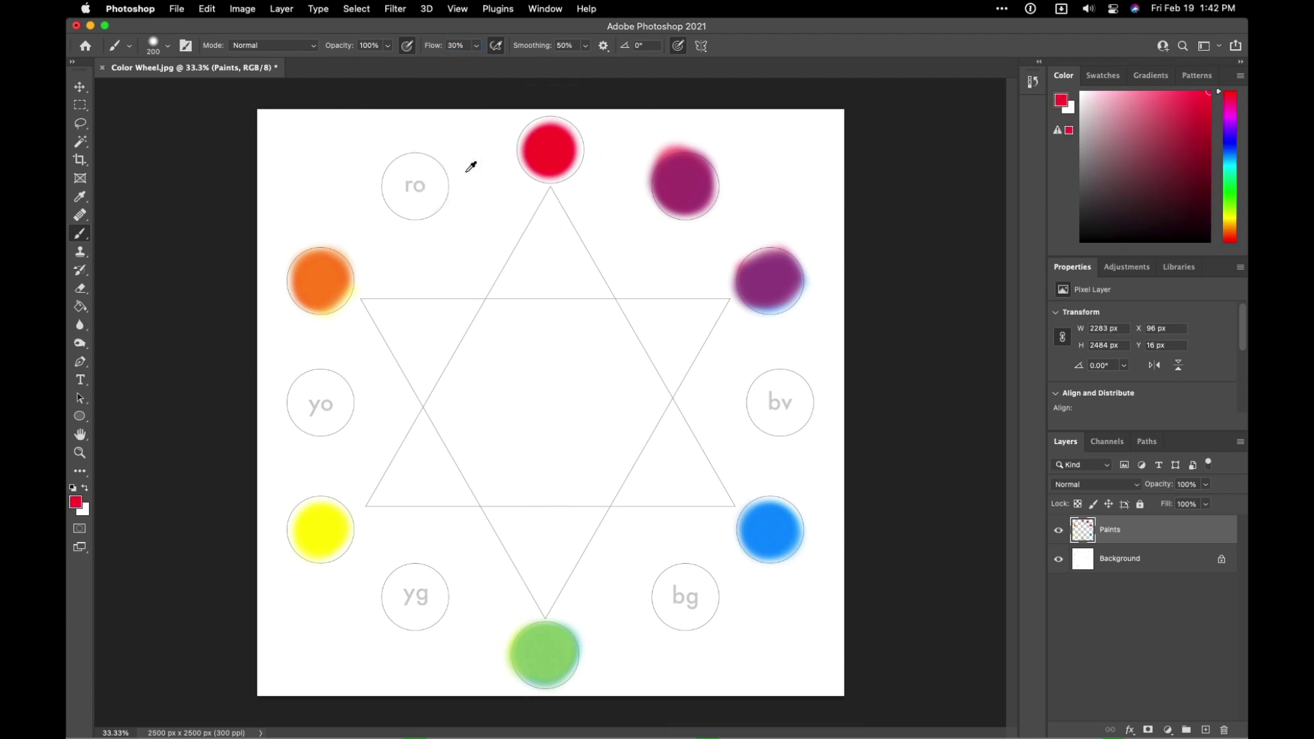
{"action": "mouse_move", "coordinate": [414, 184]}
{"action": "left_mouse_down"}
{"action": "mouse_move", "coordinate": [407, 201]}
{"action": "mouse_move", "coordinate": [418, 195]}
{"action": "left_mouse_up"}
{"action": "left_click", "coordinate": [325, 262], "text": "alt"}
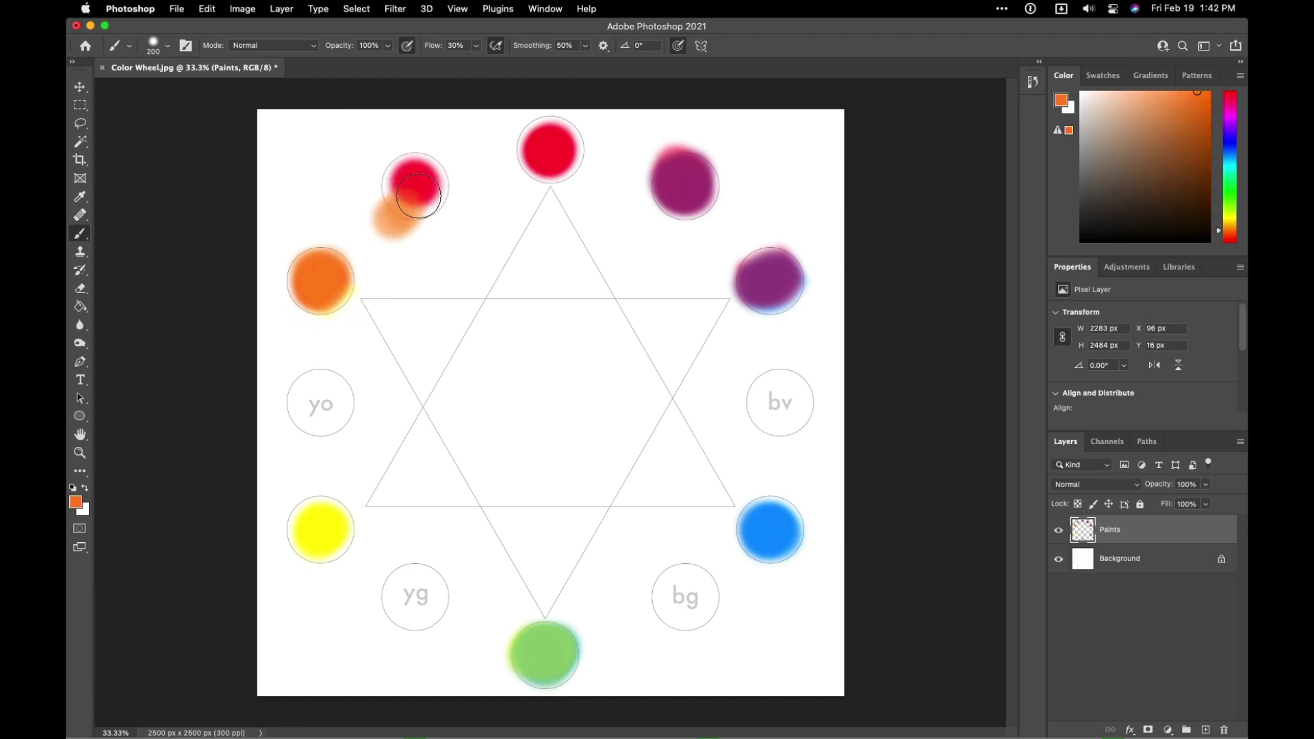
{"action": "left_click", "coordinate": [416, 179], "text": "alt"}
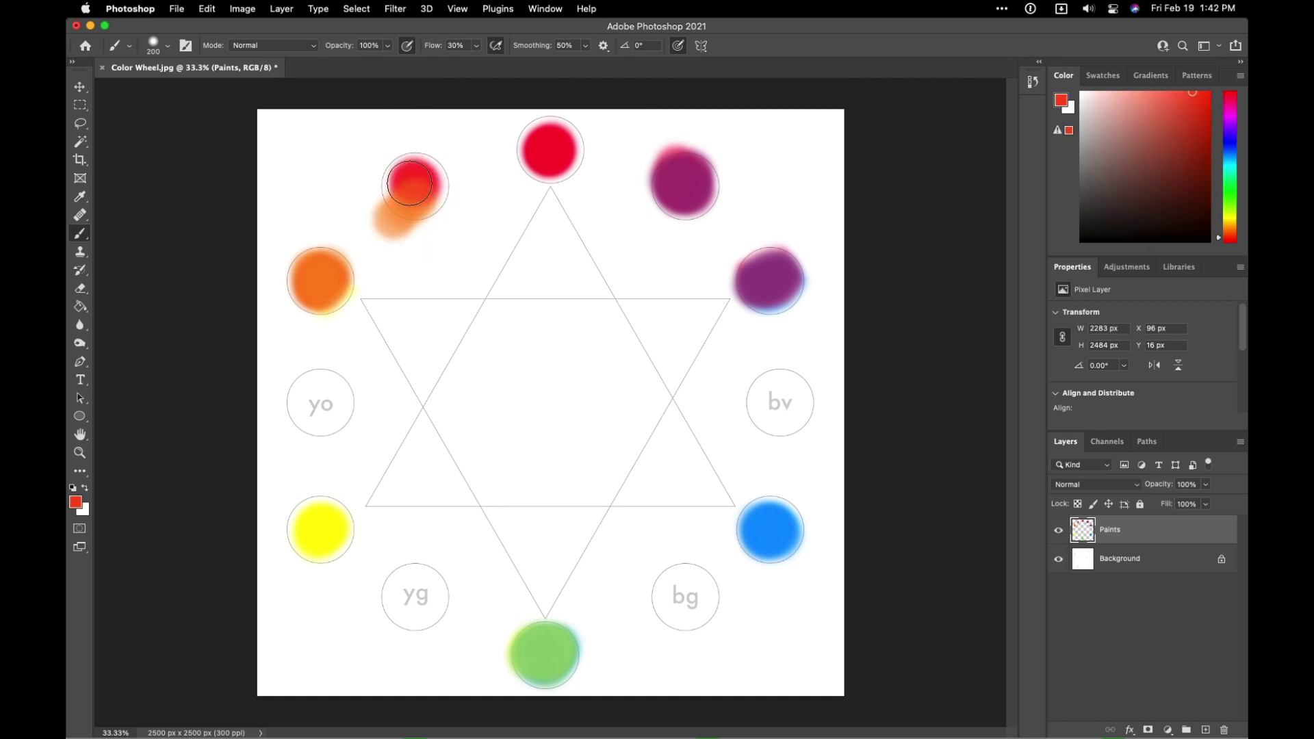
{"action": "mouse_move", "coordinate": [409, 183]}
{"action": "left_mouse_down"}
{"action": "mouse_move", "coordinate": [425, 183]}
{"action": "mouse_move", "coordinate": [396, 194]}
{"action": "mouse_move", "coordinate": [430, 181]}
{"action": "left_mouse_up"}
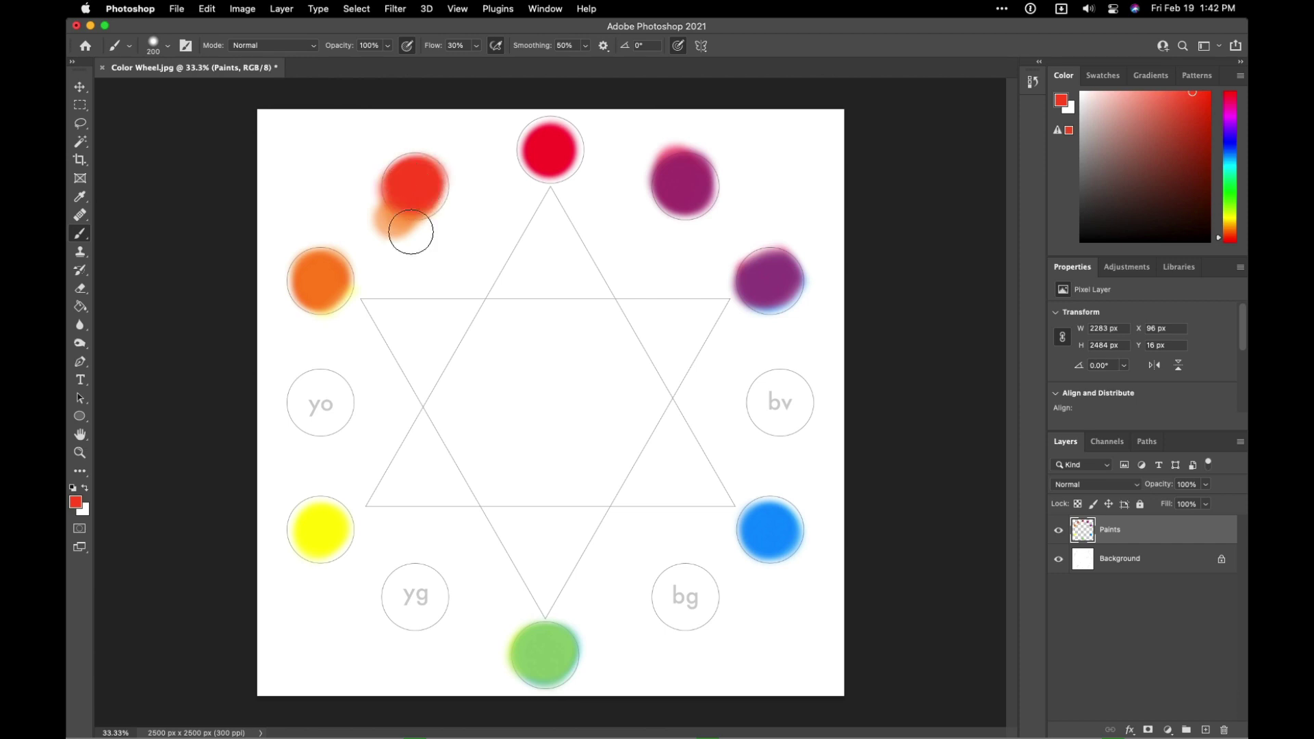
Paint the yo circle with orange sampled from the O circle and overlap its center with yellow sampled from Y.
{"action": "left_click", "coordinate": [322, 513], "text": "alt"}
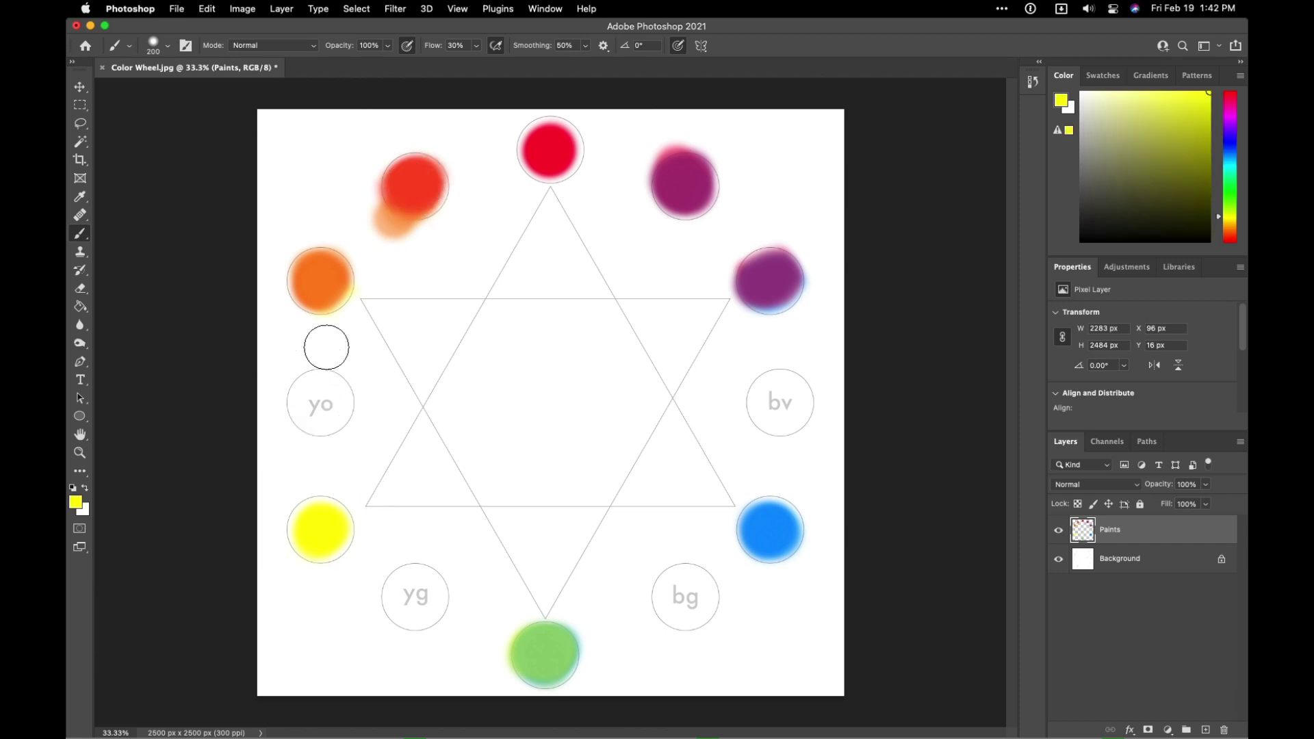
{"action": "left_click", "coordinate": [316, 291], "text": "alt"}
{"action": "left_click", "coordinate": [318, 403]}
{"action": "mouse_move", "coordinate": [318, 404]}
{"action": "left_mouse_down"}
{"action": "mouse_move", "coordinate": [317, 390]}
{"action": "mouse_move", "coordinate": [316, 404]}
{"action": "mouse_move", "coordinate": [331, 401]}
{"action": "mouse_move", "coordinate": [298, 400]}
{"action": "mouse_move", "coordinate": [313, 390]}
{"action": "left_mouse_up"}
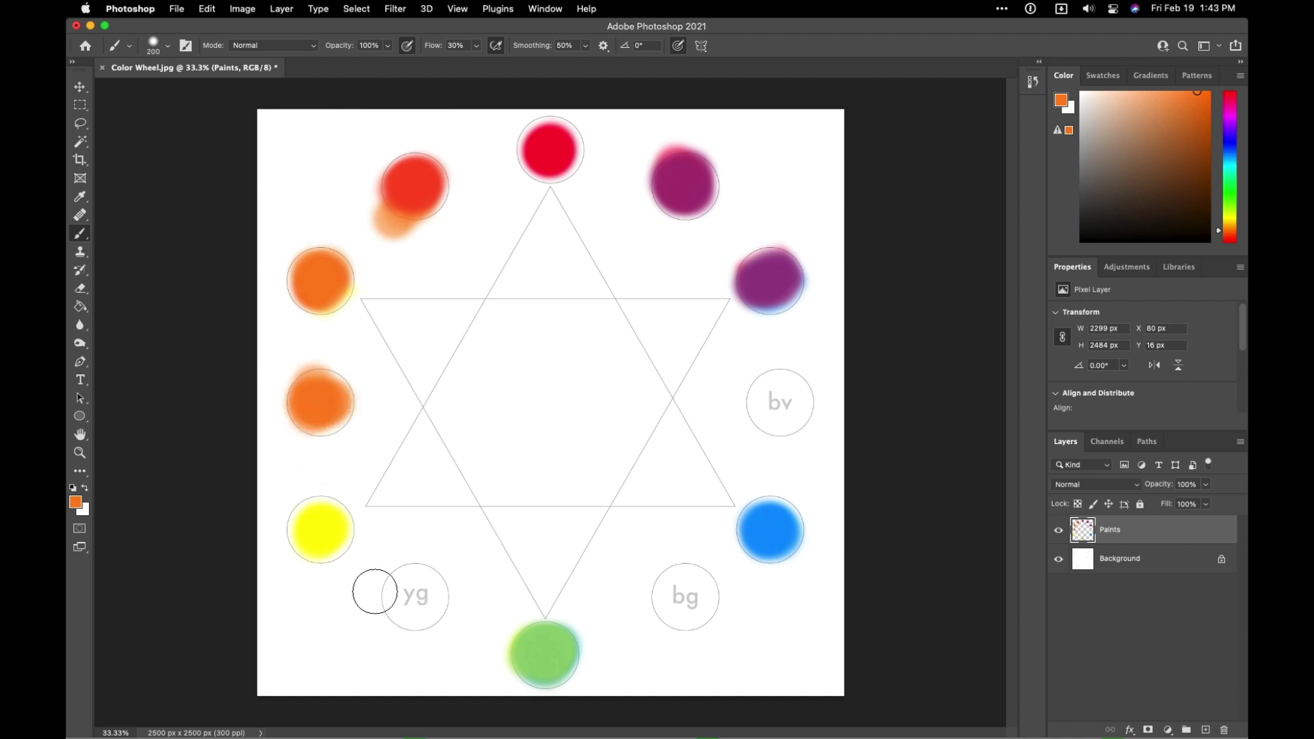
{"action": "left_click", "coordinate": [331, 522], "text": "alt"}
{"action": "left_click_drag", "start_coordinate": [319, 407], "coordinate": [321, 405]}
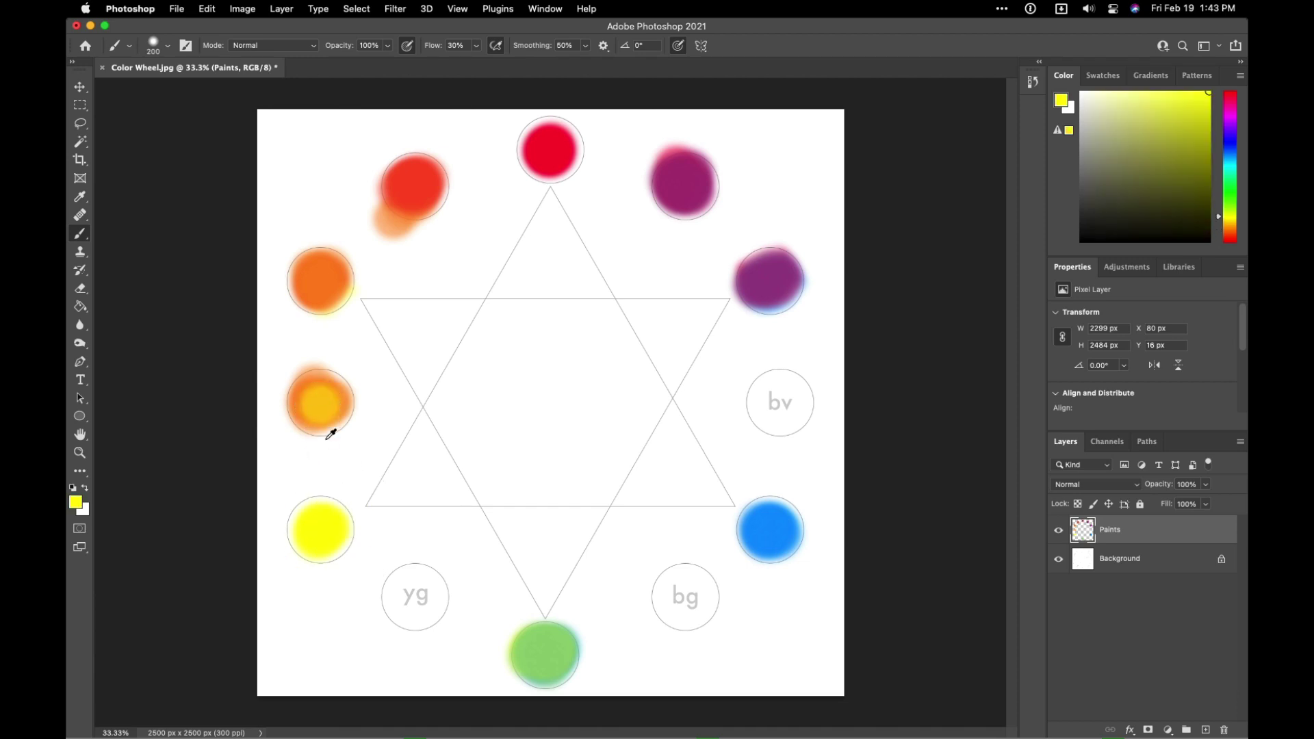
Fill the yo circle with yellow-orange sampled from the overlap, blending in more orange from O to deepen the mix.
{"action": "left_click", "coordinate": [338, 396], "text": "alt"}
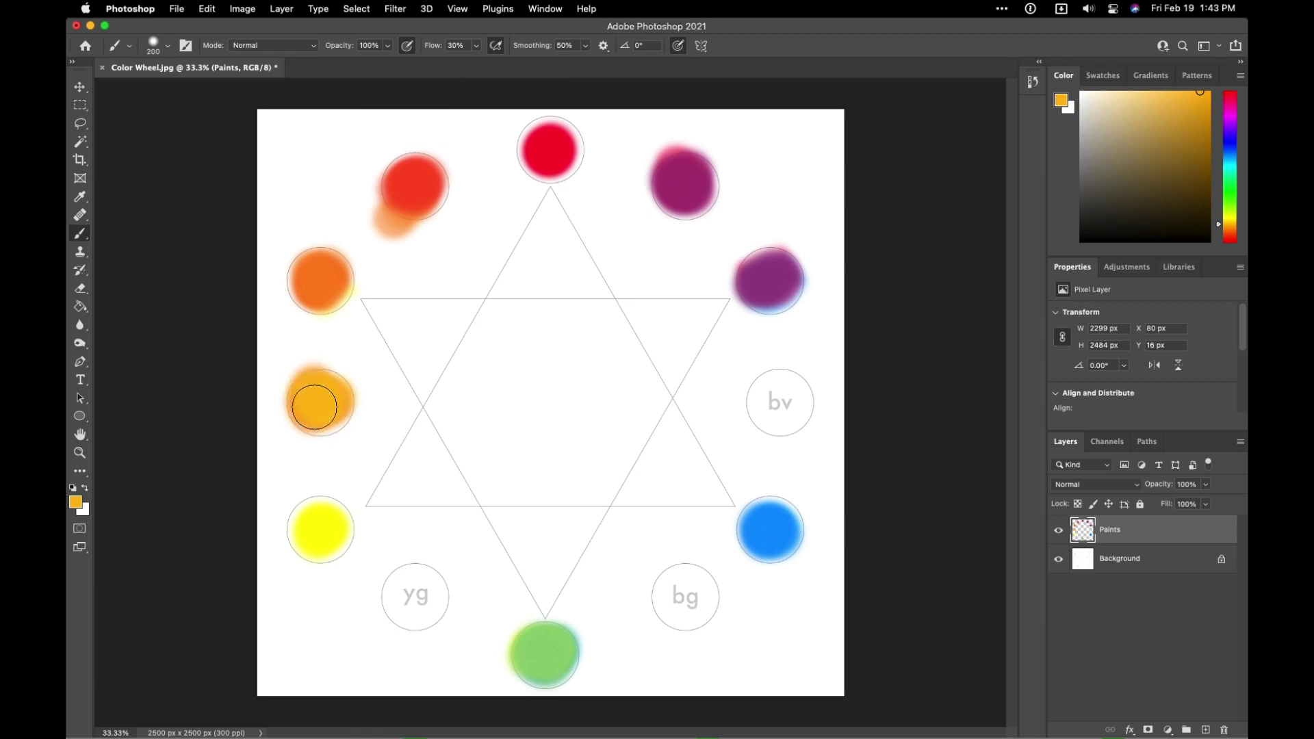
{"action": "mouse_move", "coordinate": [328, 401]}
{"action": "left_mouse_down"}
{"action": "mouse_move", "coordinate": [312, 413]}
{"action": "mouse_move", "coordinate": [308, 381]}
{"action": "mouse_move", "coordinate": [314, 407]}
{"action": "mouse_move", "coordinate": [331, 402]}
{"action": "mouse_move", "coordinate": [346, 428]}
{"action": "left_mouse_up"}
{"action": "left_click", "coordinate": [315, 304], "text": "alt"}
{"action": "left_click", "coordinate": [327, 393], "text": "alt"}
Mix green sampled from the G circle with yellow from Y in the yg circle and fill it with the sampled yellow-green.
{"action": "left_click", "coordinate": [327, 527], "text": "alt"}
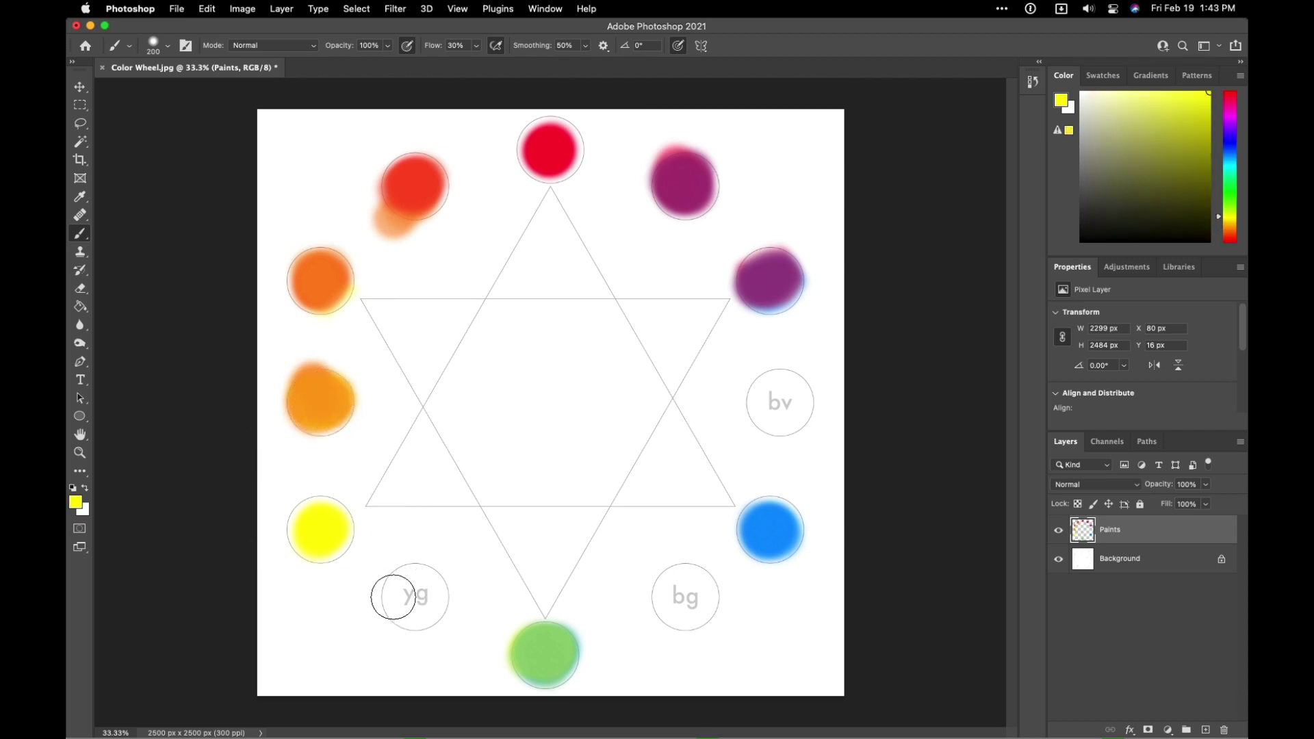
{"action": "left_click", "coordinate": [548, 630], "text": "alt"}
{"action": "mouse_move", "coordinate": [440, 601]}
{"action": "left_mouse_down"}
{"action": "mouse_move", "coordinate": [413, 602]}
{"action": "mouse_move", "coordinate": [416, 579]}
{"action": "mouse_move", "coordinate": [379, 599]}
{"action": "mouse_move", "coordinate": [415, 602]}
{"action": "mouse_move", "coordinate": [407, 594]}
{"action": "mouse_move", "coordinate": [422, 610]}
{"action": "mouse_move", "coordinate": [415, 581]}
{"action": "mouse_move", "coordinate": [425, 589]}
{"action": "mouse_move", "coordinate": [405, 600]}
{"action": "mouse_move", "coordinate": [423, 605]}
{"action": "mouse_move", "coordinate": [409, 590]}
{"action": "mouse_move", "coordinate": [399, 605]}
{"action": "mouse_move", "coordinate": [431, 606]}
{"action": "mouse_move", "coordinate": [417, 592]}
{"action": "mouse_move", "coordinate": [397, 601]}
{"action": "mouse_move", "coordinate": [426, 607]}
{"action": "mouse_move", "coordinate": [408, 584]}
{"action": "left_mouse_up"}
{"action": "left_click", "coordinate": [325, 523], "text": "alt"}
{"action": "left_click", "coordinate": [424, 587], "text": "alt"}
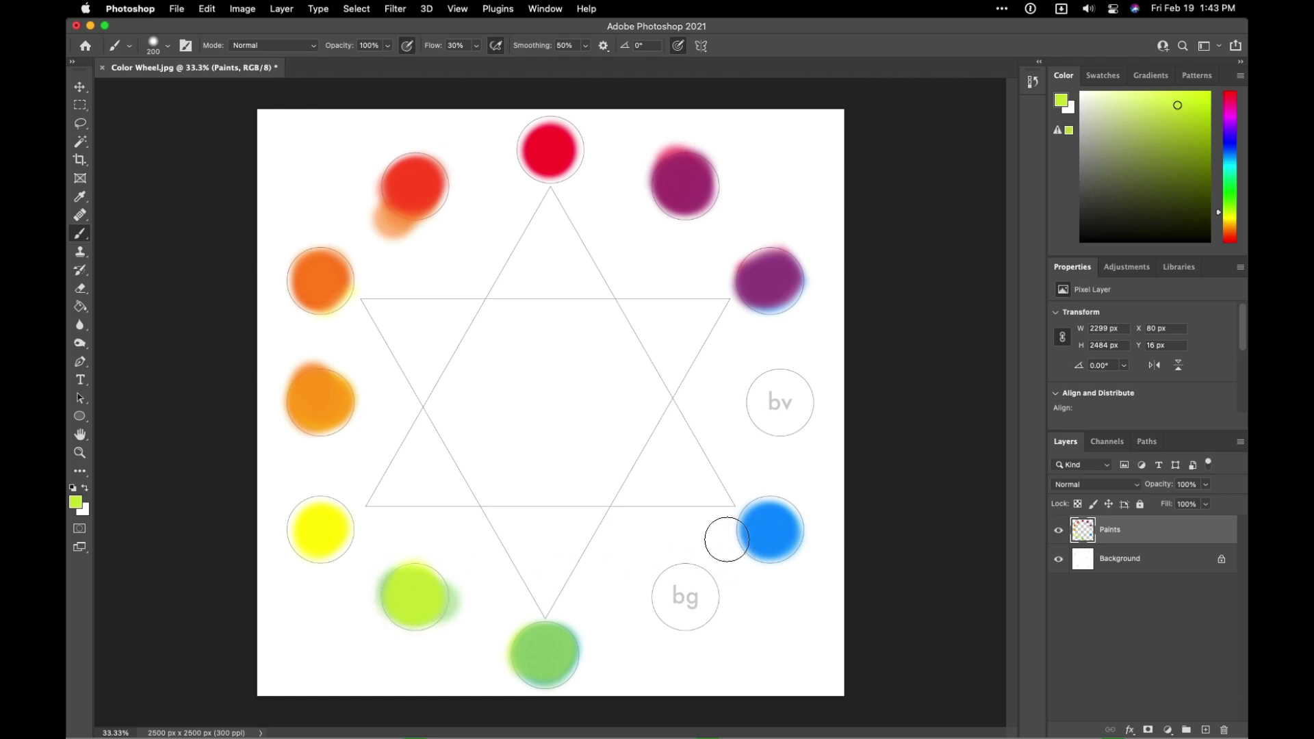
Blend green from the G circle with blue from the B circle in the bg circle and fill it with the sampled blue-green.
{"action": "left_click", "coordinate": [565, 636], "text": "alt"}
{"action": "mouse_move", "coordinate": [684, 601]}
{"action": "left_mouse_down"}
{"action": "mouse_move", "coordinate": [681, 578]}
{"action": "mouse_move", "coordinate": [675, 597]}
{"action": "mouse_move", "coordinate": [698, 587]}
{"action": "mouse_move", "coordinate": [681, 583]}
{"action": "left_mouse_up"}
{"action": "left_click", "coordinate": [772, 528], "text": "alt"}
{"action": "left_click", "coordinate": [683, 586], "text": "alt"}
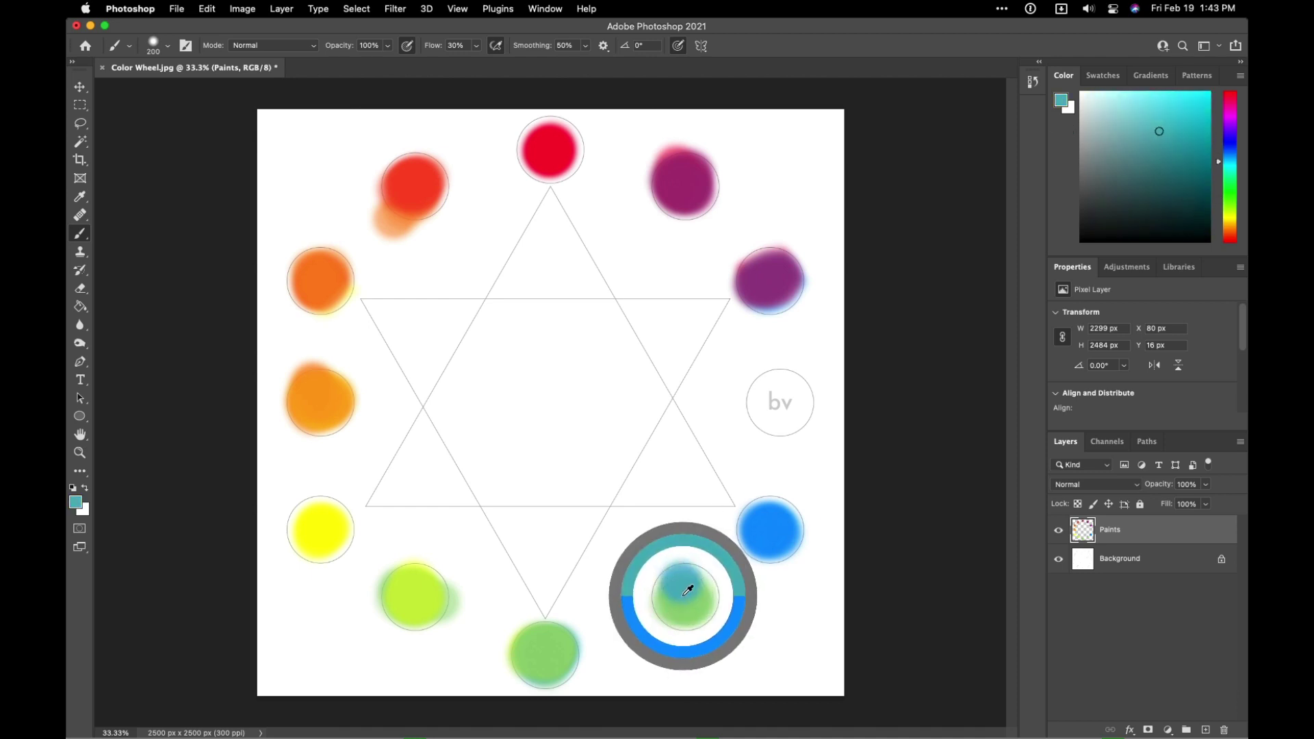
{"action": "left_click", "coordinate": [687, 597], "text": "alt"}
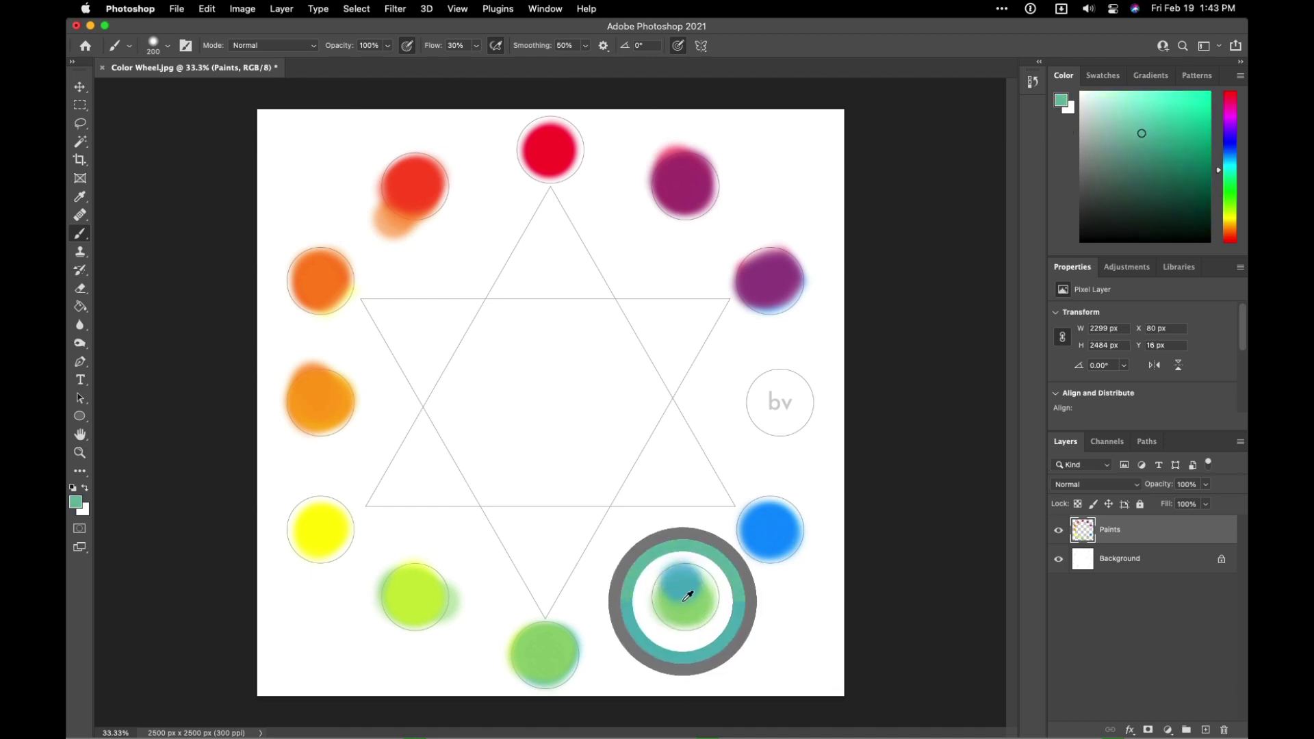
{"action": "mouse_move", "coordinate": [689, 600]}
{"action": "left_mouse_down"}
{"action": "mouse_move", "coordinate": [684, 586]}
{"action": "mouse_move", "coordinate": [677, 605]}
{"action": "mouse_move", "coordinate": [682, 583]}
{"action": "mouse_move", "coordinate": [684, 614]}
{"action": "mouse_move", "coordinate": [689, 586]}
{"action": "mouse_move", "coordinate": [674, 598]}
{"action": "mouse_move", "coordinate": [692, 601]}
{"action": "left_mouse_up"}
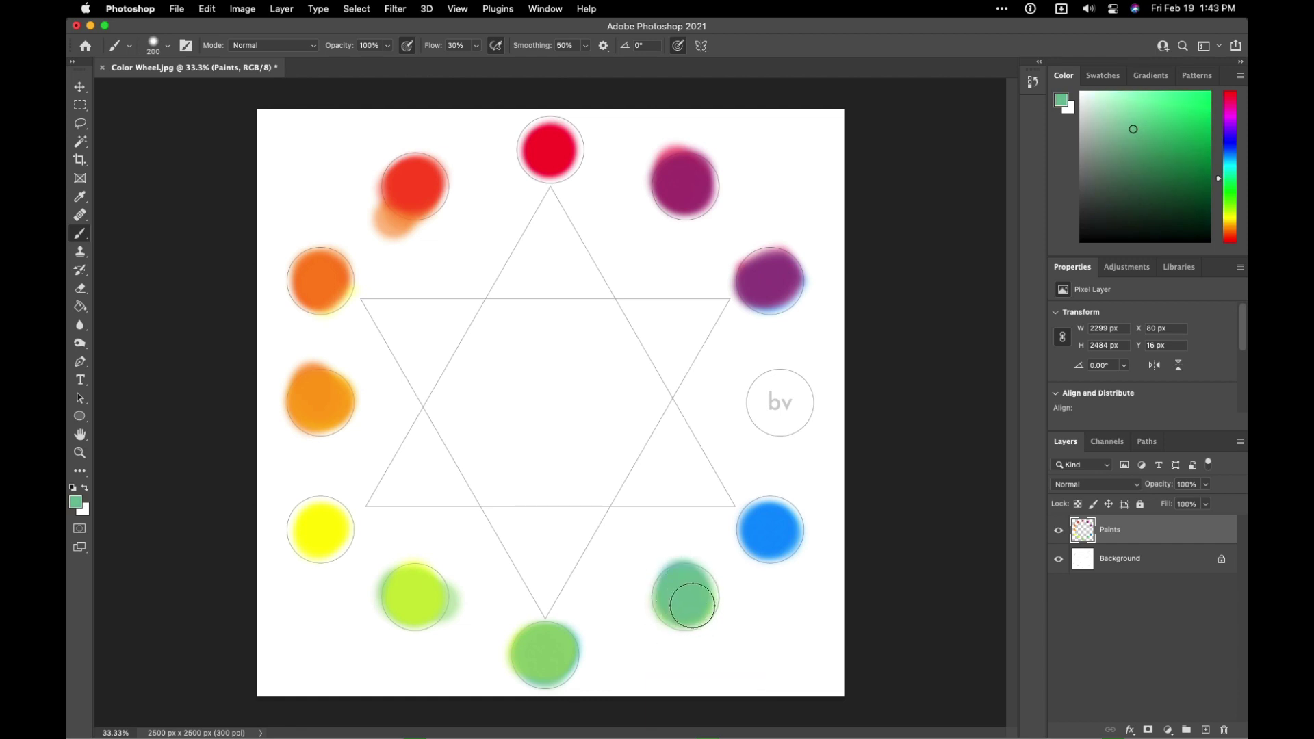
Combine violet from the V circle with blue from the B circle in the bv circle and fill it with the sampled blue-violet.
{"action": "left_click", "coordinate": [777, 517], "text": "alt"}
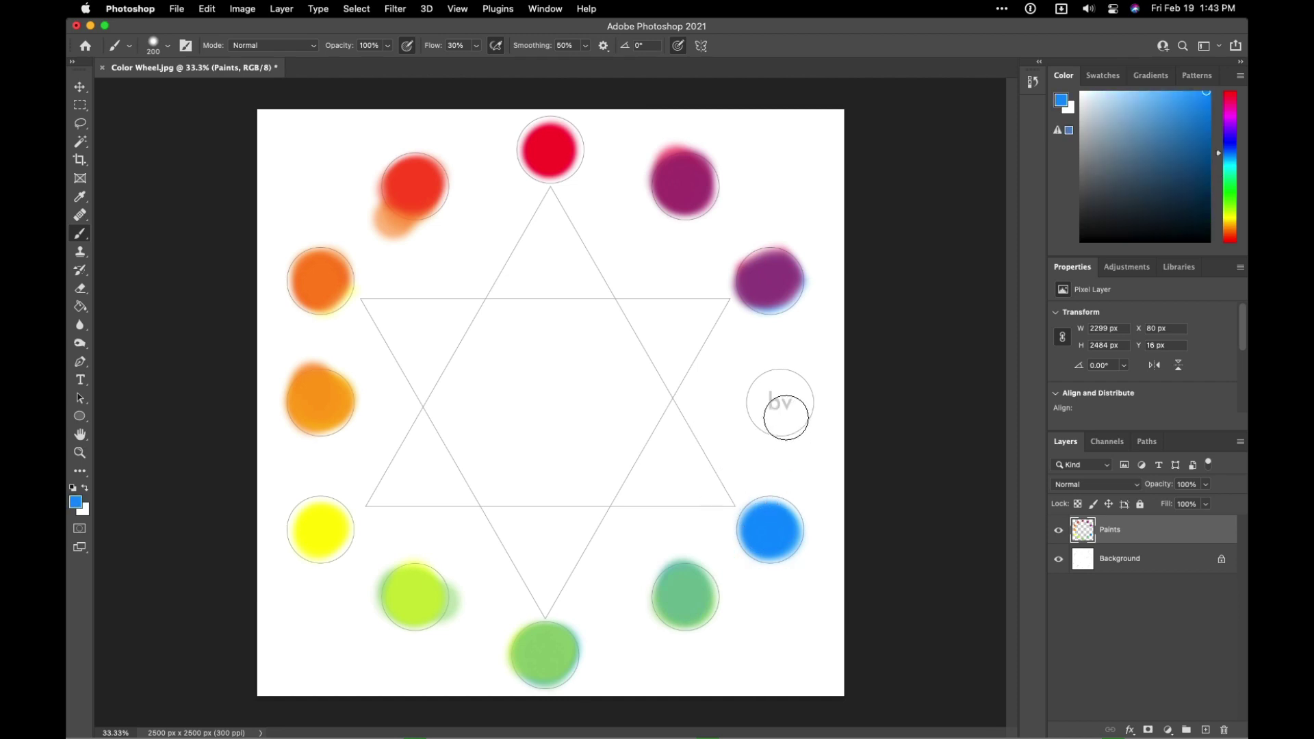
{"action": "left_click", "coordinate": [767, 308], "text": "alt"}
{"action": "mouse_move", "coordinate": [777, 399]}
{"action": "left_mouse_down"}
{"action": "mouse_move", "coordinate": [790, 399]}
{"action": "mouse_move", "coordinate": [772, 419]}
{"action": "mouse_move", "coordinate": [784, 404]}
{"action": "left_mouse_up"}
{"action": "left_click", "coordinate": [771, 517], "text": "alt"}
{"action": "left_click", "coordinate": [782, 404], "text": "alt"}
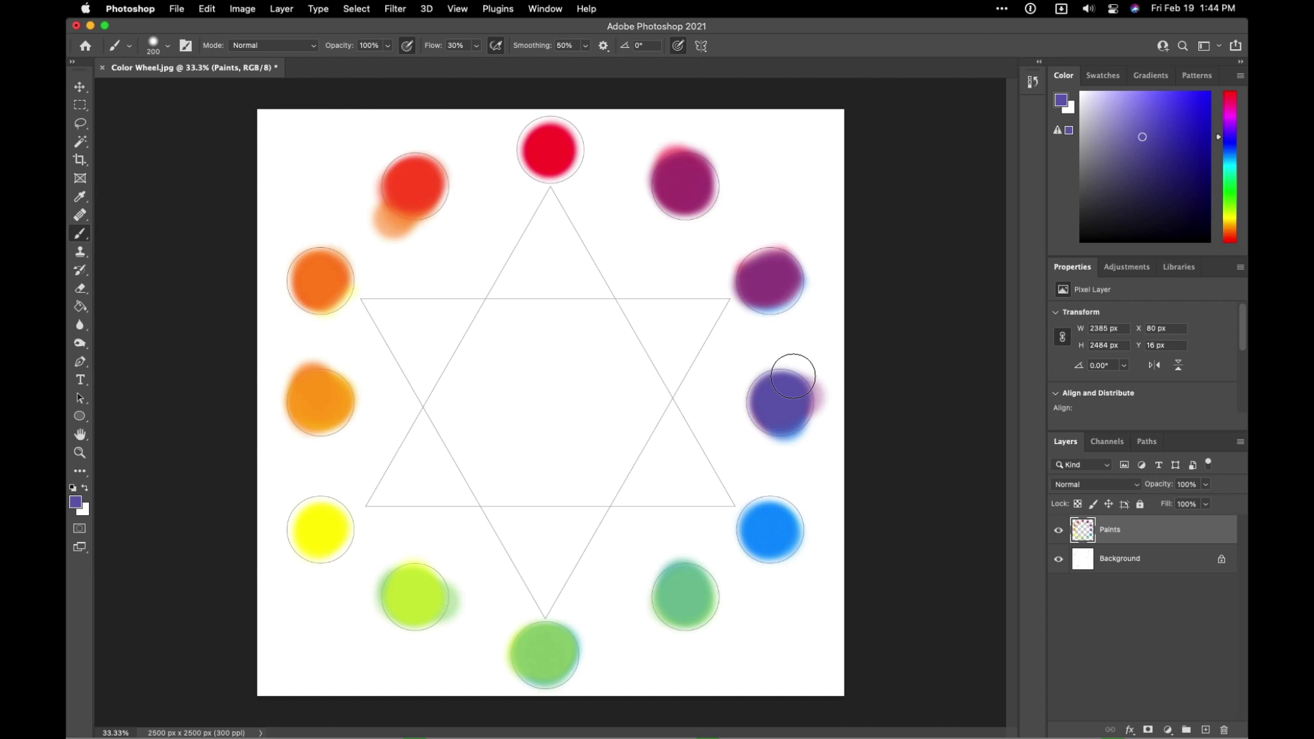